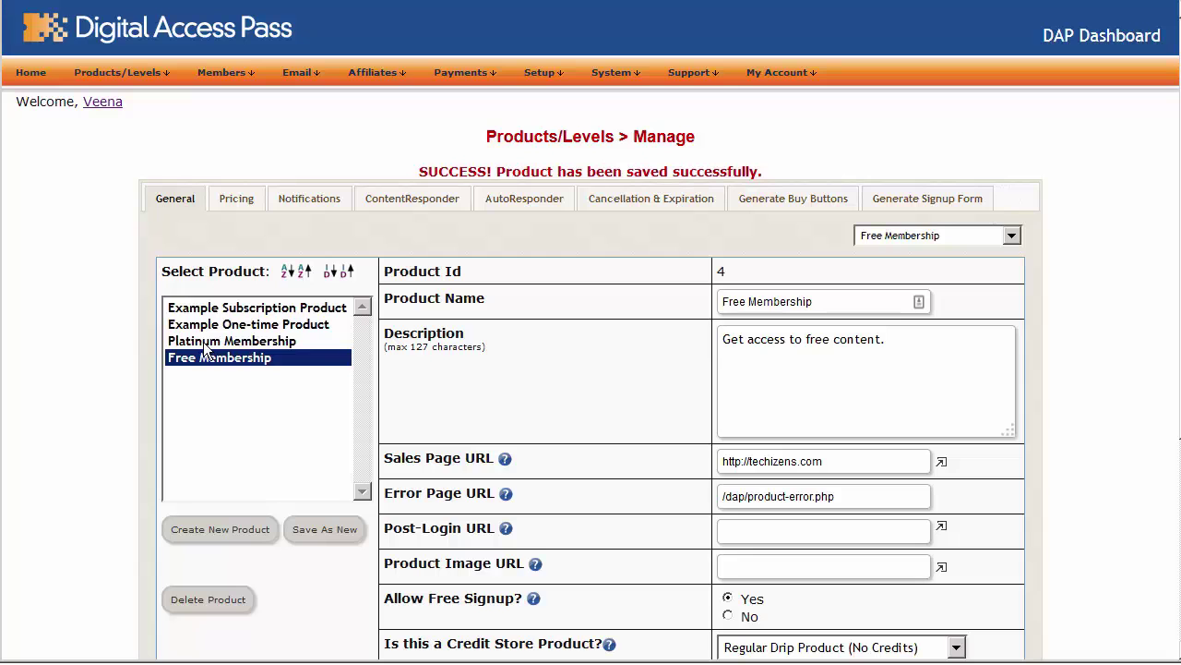
# Open the notification settings of the Free Membership product and go to its plugin notification fields.
pyautogui.click(312, 200)
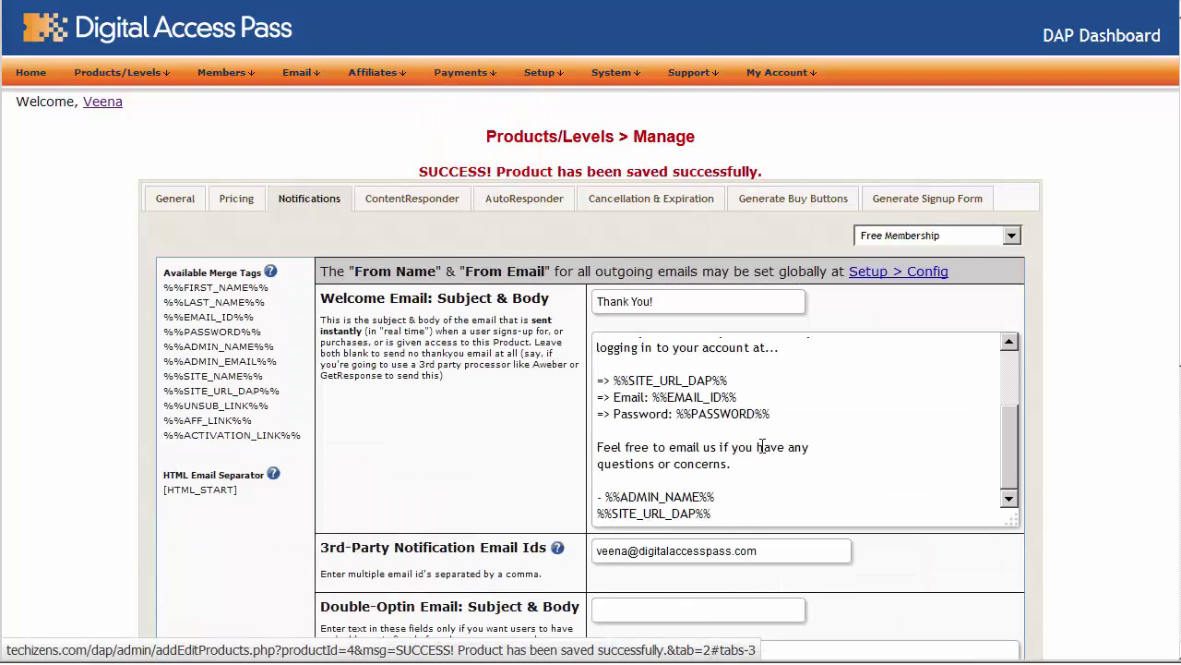
pyautogui.scroll(-5, 759, 447)
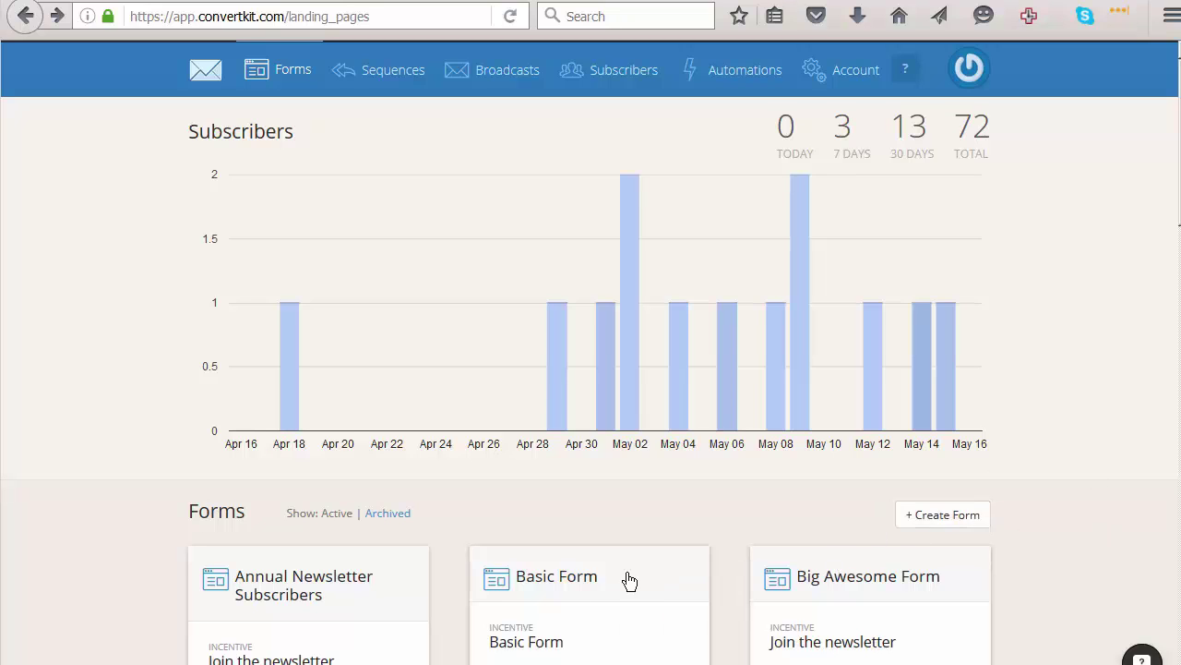
# Switch to ConvertKit and look up the Basic Form's ID and the last listed tag's ID in their page addresses.
pyautogui.scroll(-1, 464, 501)
pyautogui.scroll(-1, 461, 493)
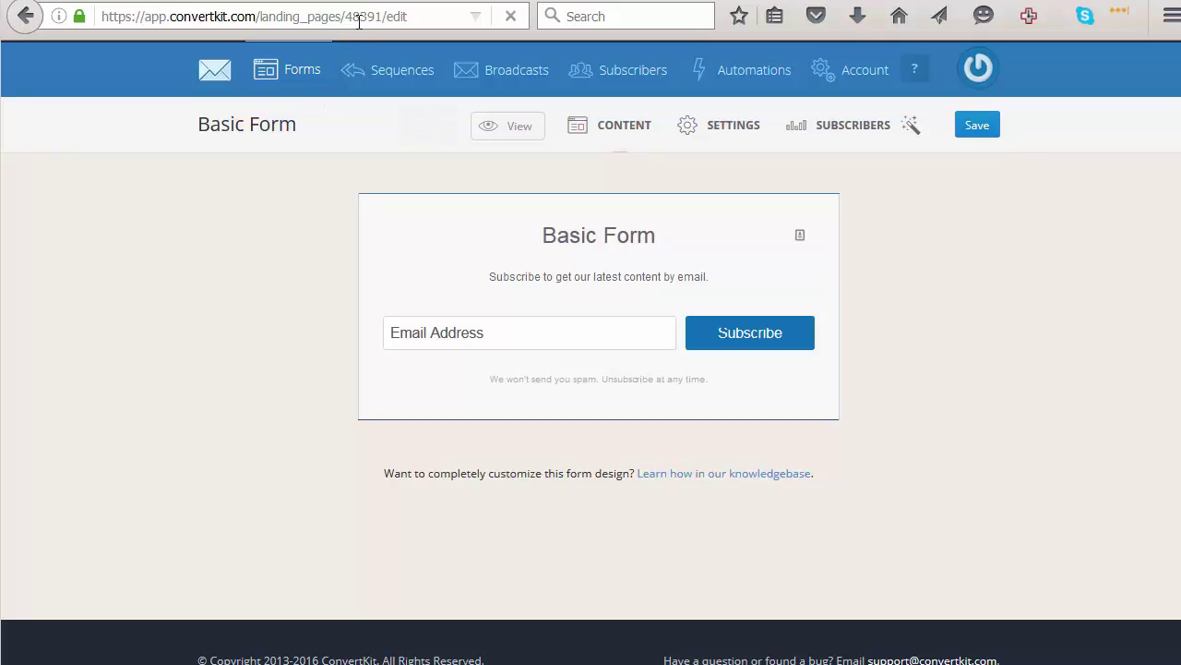
pyautogui.doubleClick(360, 17)
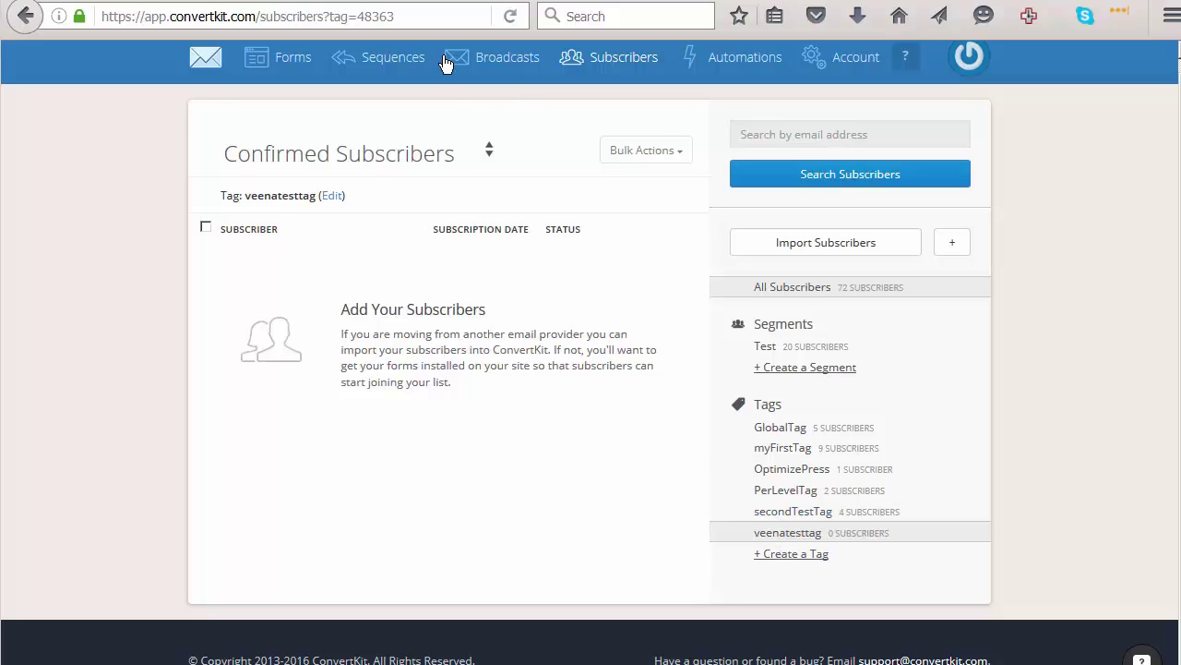
pyautogui.doubleClick(393, 13)
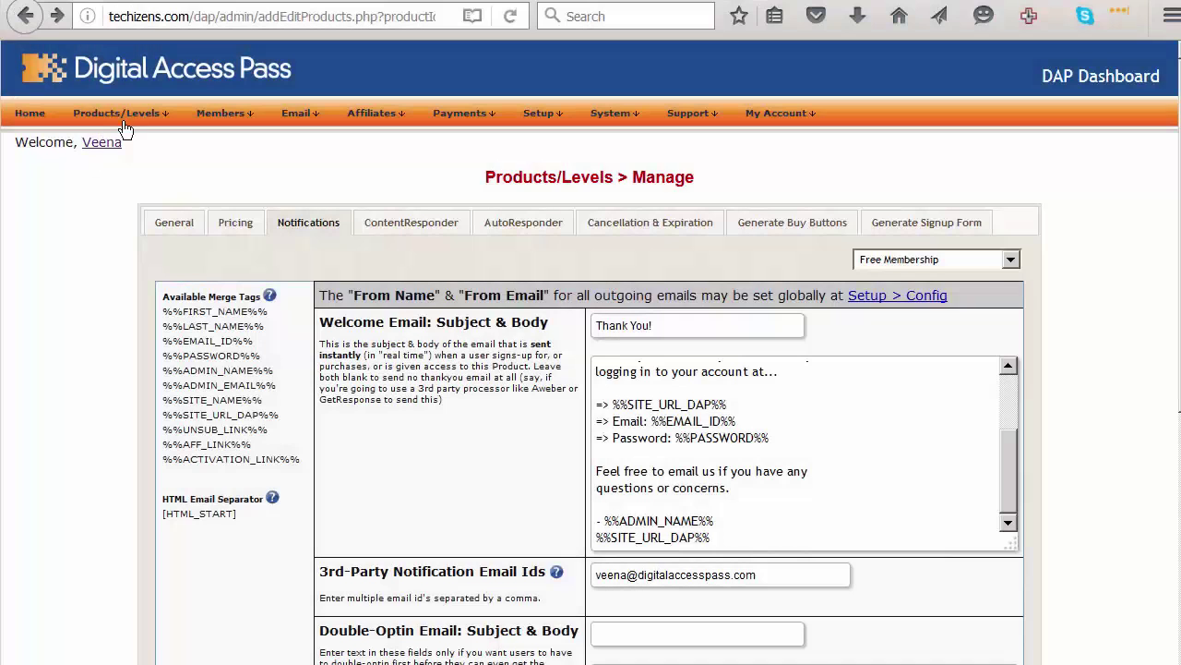
# Switch back to Digital Access Pass and examine the convertkit, apikey, formId, sequenceId and tagIds parts of the user "Add" plugin notification.
pyautogui.moveTo(118, 140)
pyautogui.scroll(-5, 554, 499)
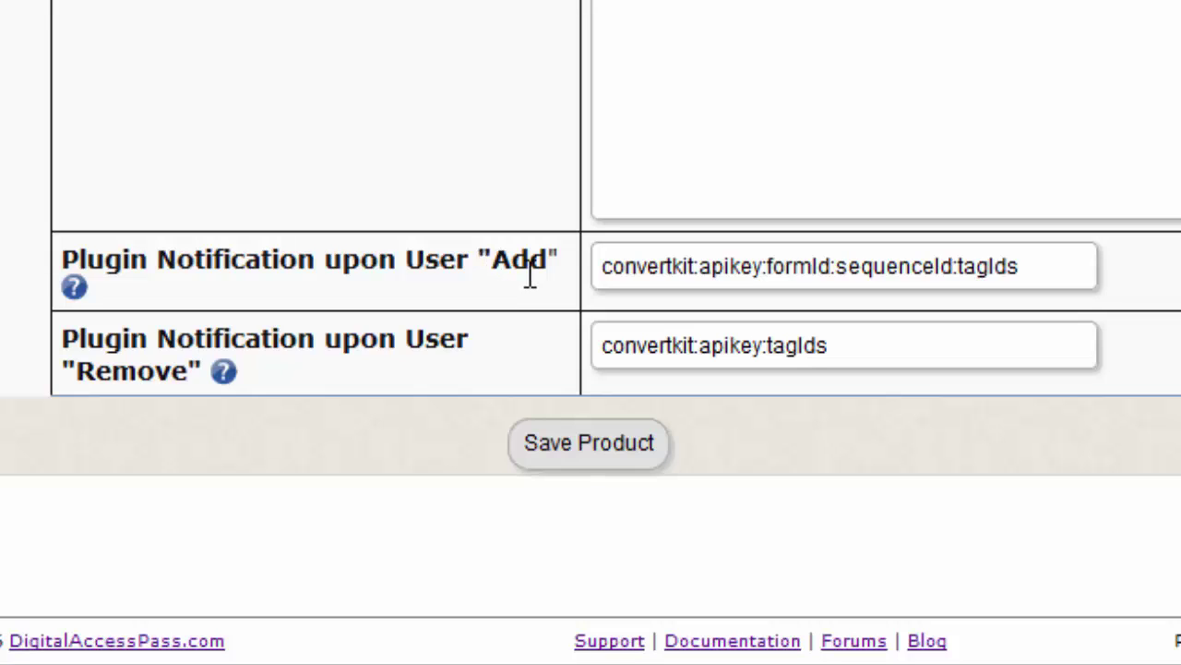
pyautogui.doubleClick(639, 268)
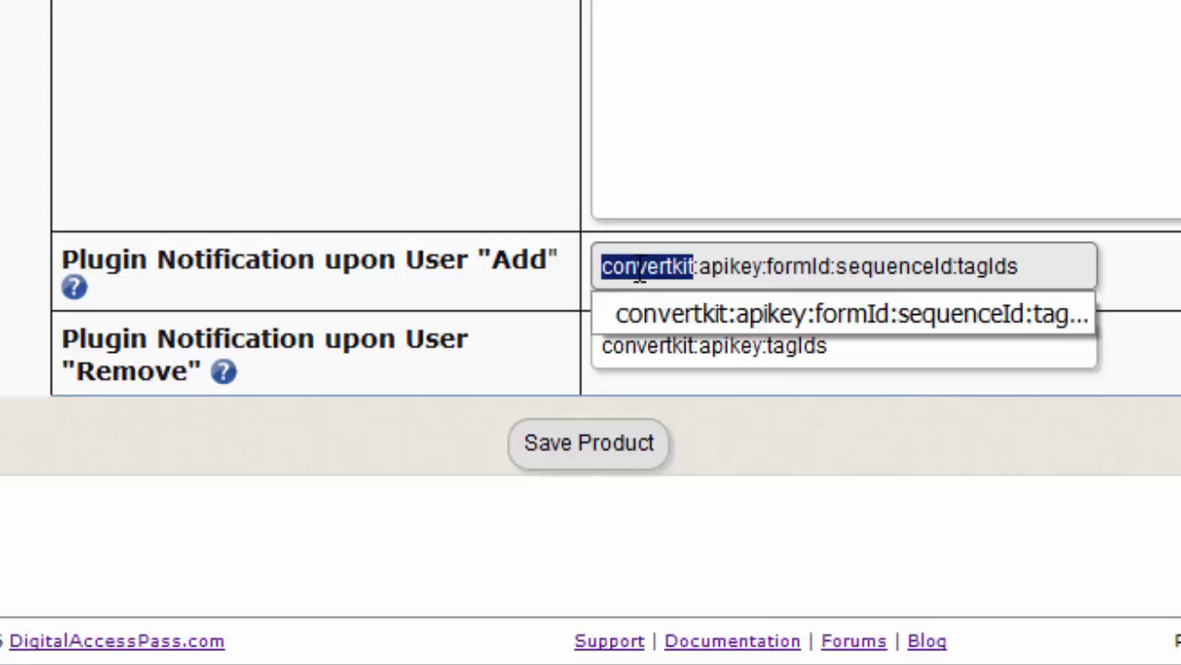
pyautogui.click(662, 82)
pyautogui.click(725, 267)
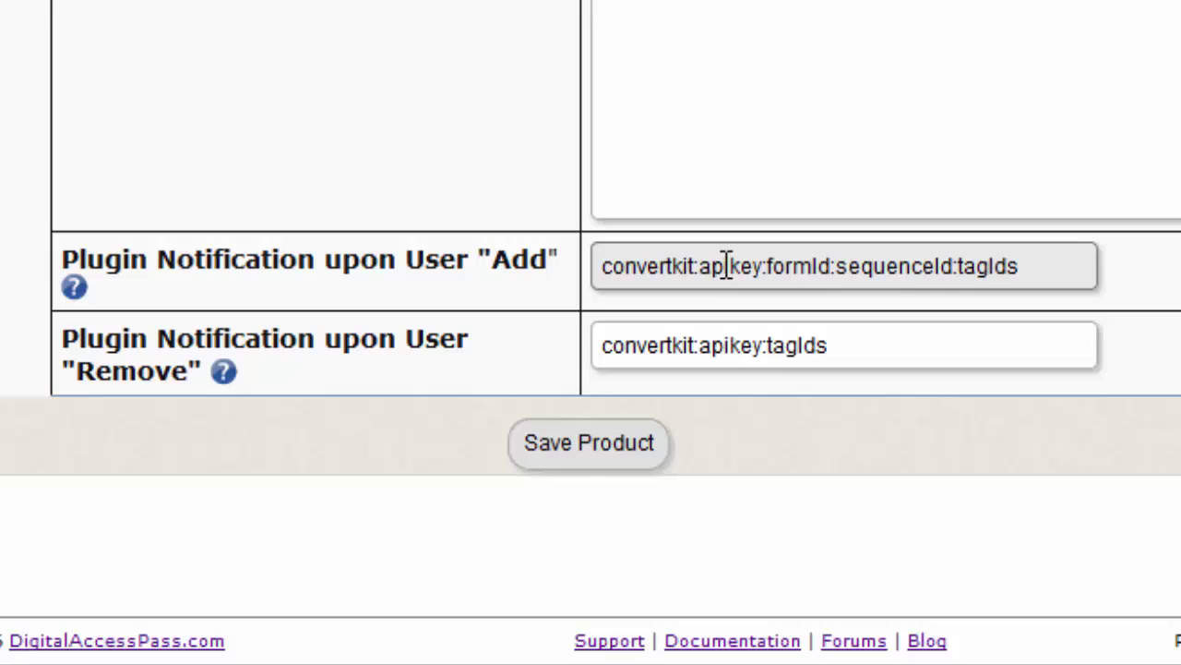
pyautogui.click(725, 265)
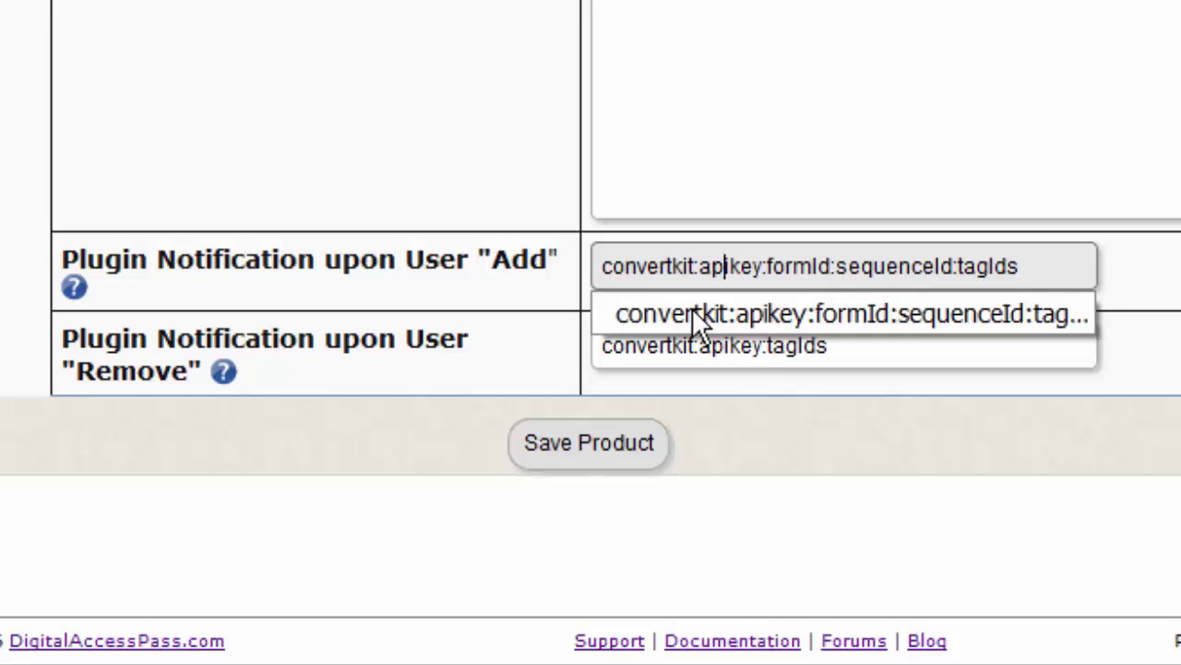
pyautogui.click(710, 111)
pyautogui.doubleClick(807, 269)
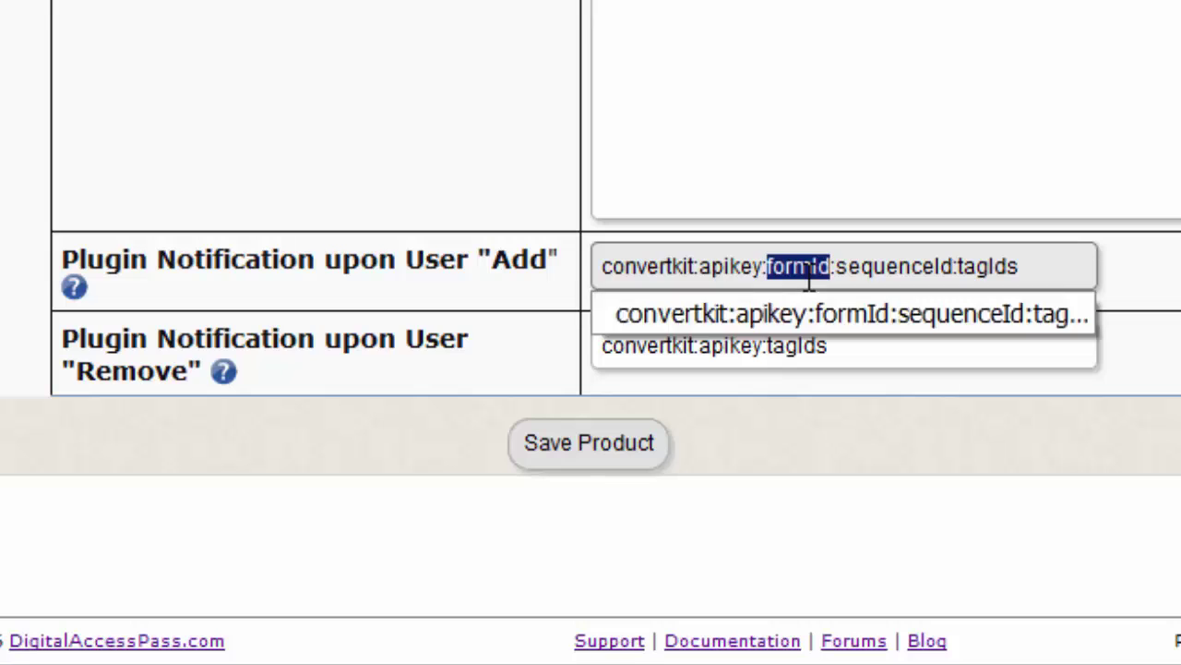
pyautogui.click(870, 162)
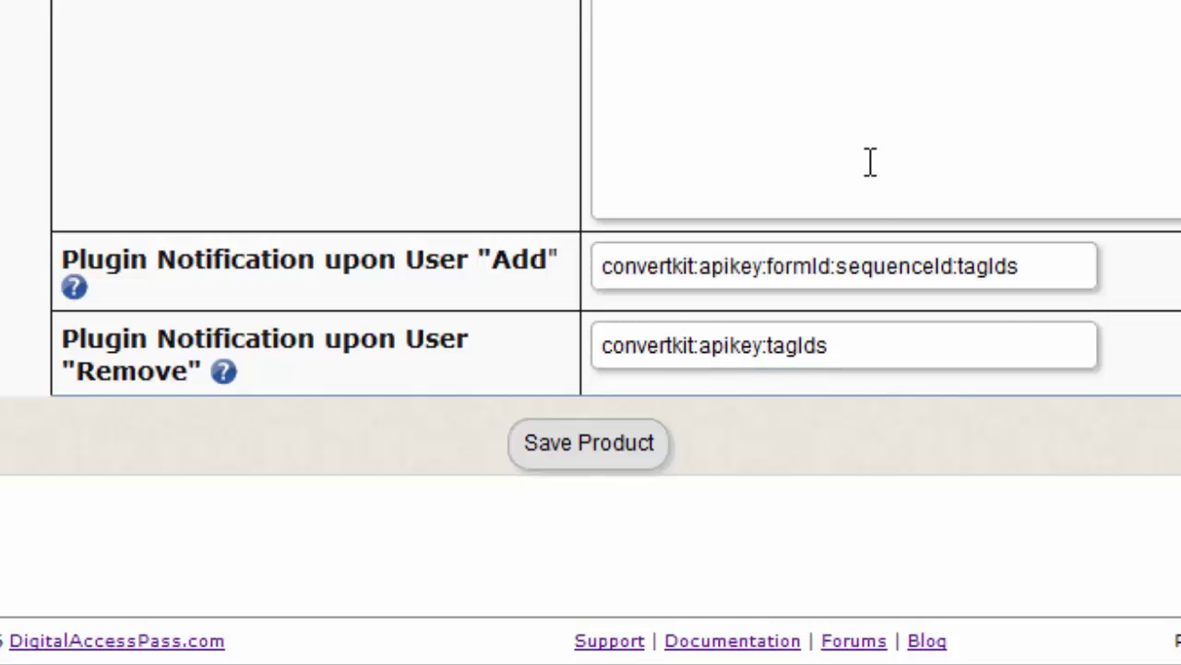
pyautogui.click(867, 277)
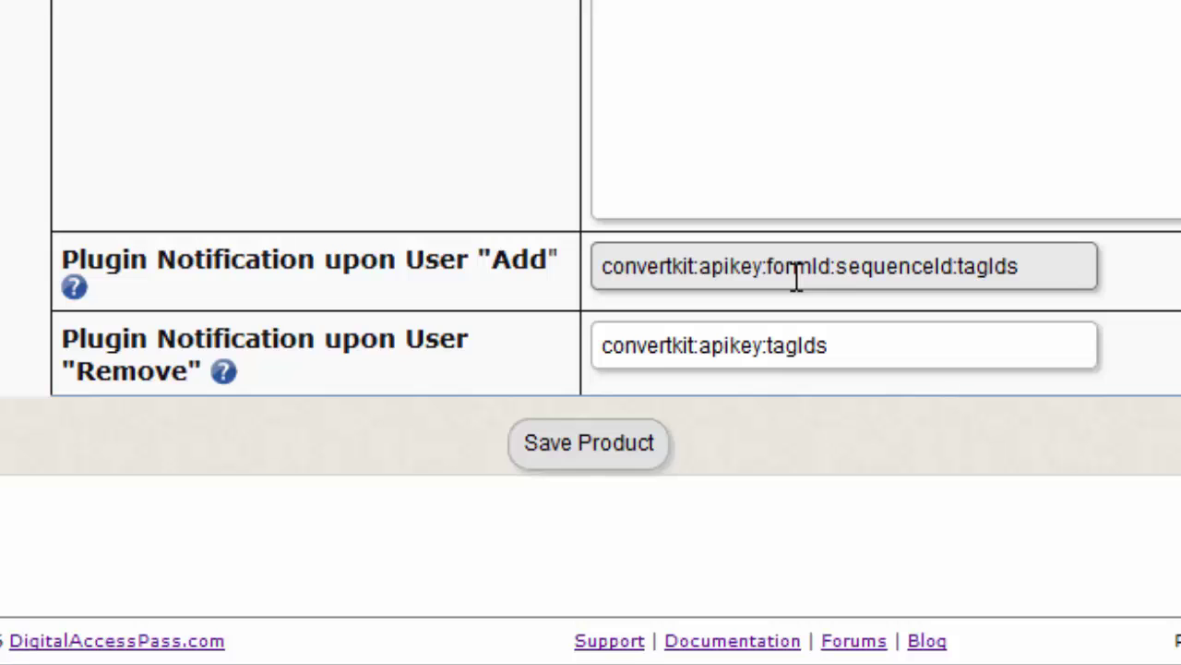
pyautogui.doubleClick(855, 267)
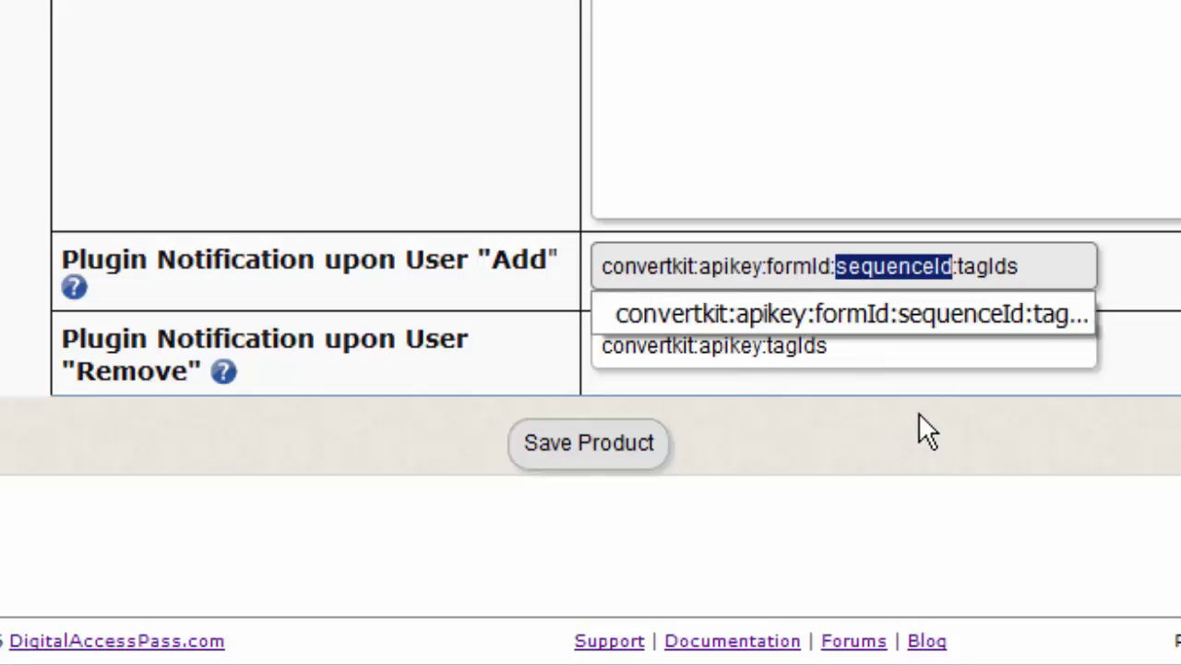
pyautogui.doubleClick(988, 265)
pyautogui.click(1125, 90)
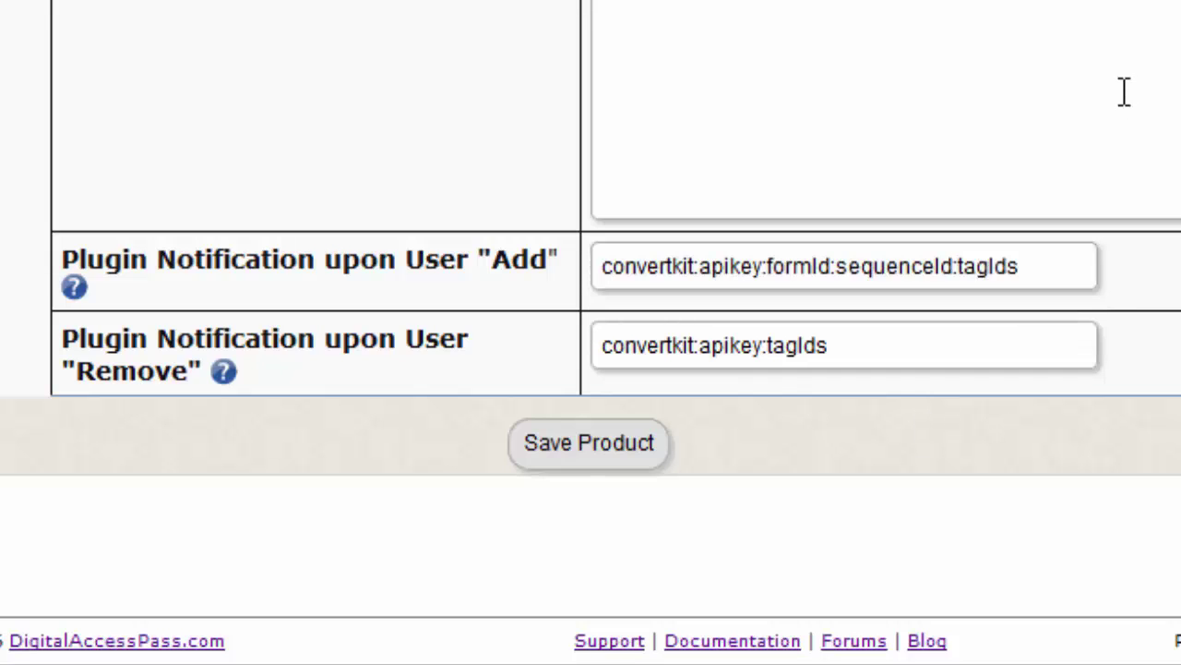
# Replace the tagIds placeholder in the user "Add" plugin notification with 11|22 and highlight the full entry.
pyautogui.doubleClick(1002, 265)
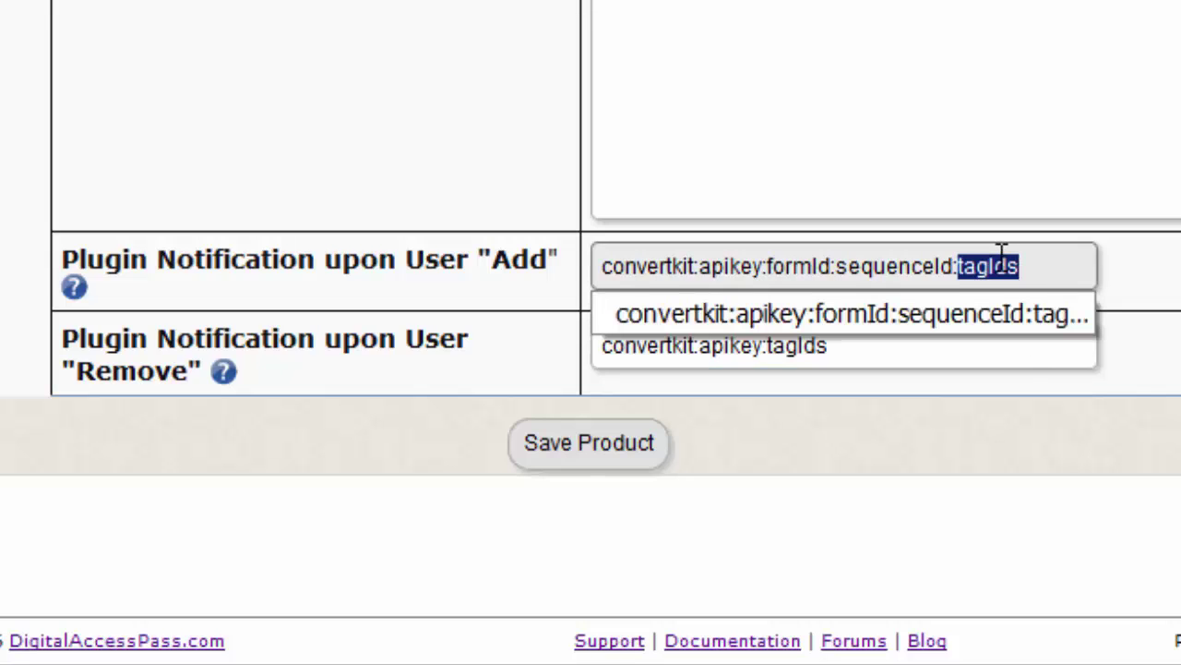
pyautogui.write('11')
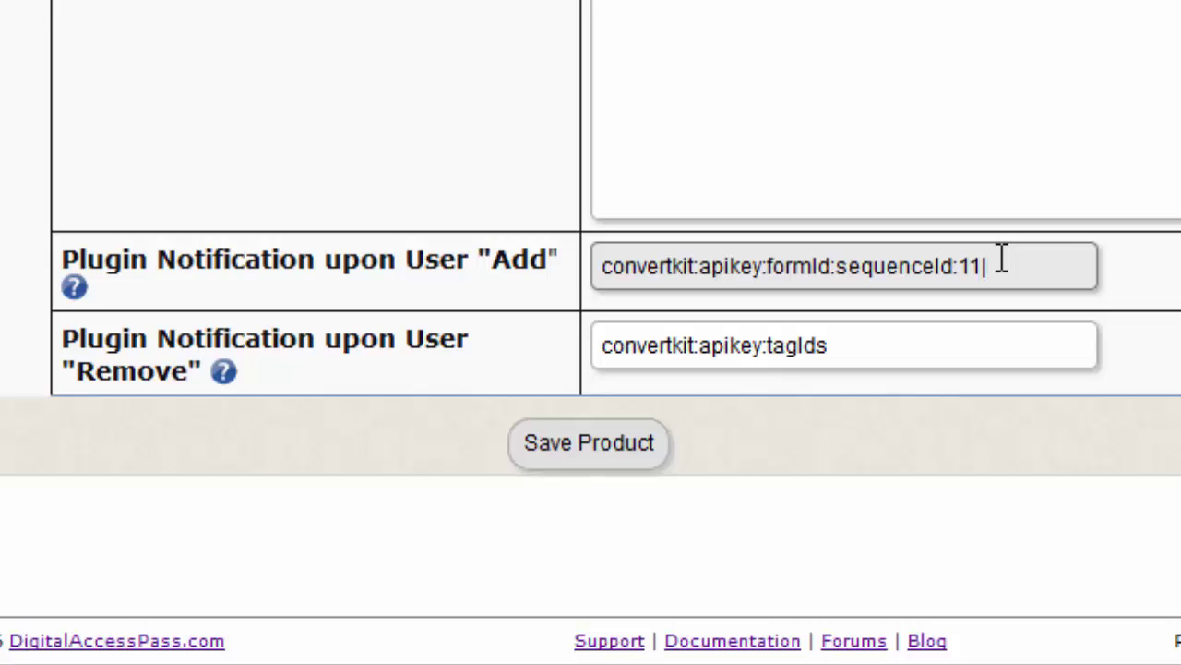
pyautogui.write('|22')
pyautogui.moveTo(1055, 267); pyautogui.dragTo(304, 271)
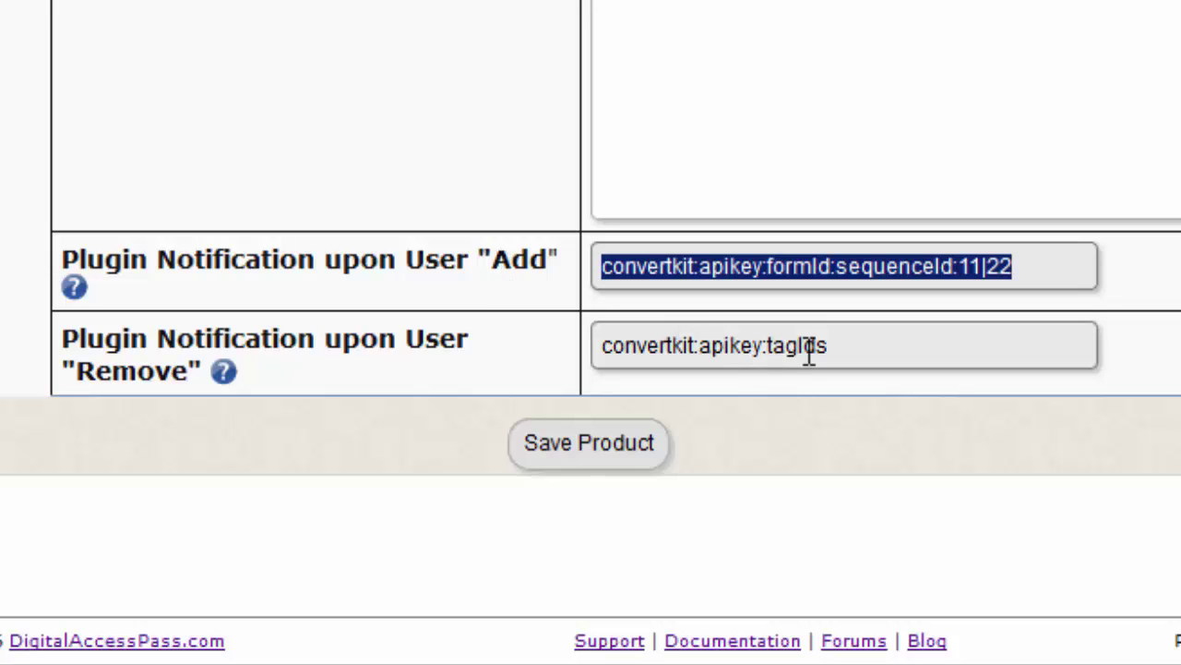
# View the help note for the user "Remove" plugin notification and close it.
pyautogui.moveTo(223, 371)
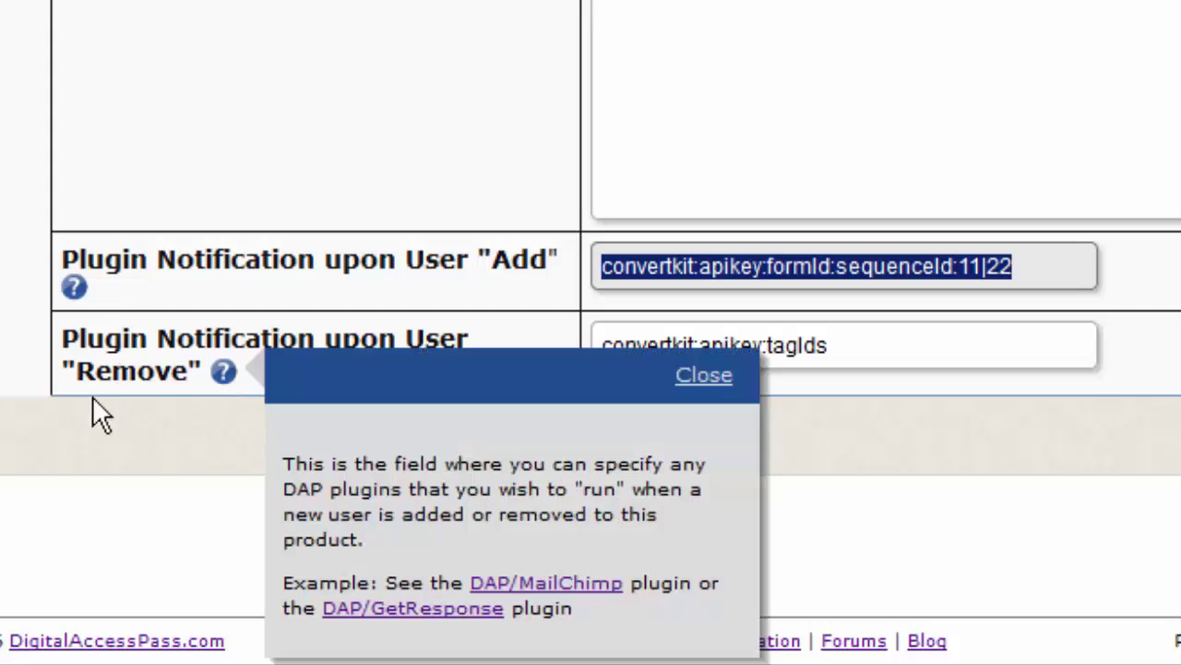
pyautogui.click(530, 377)
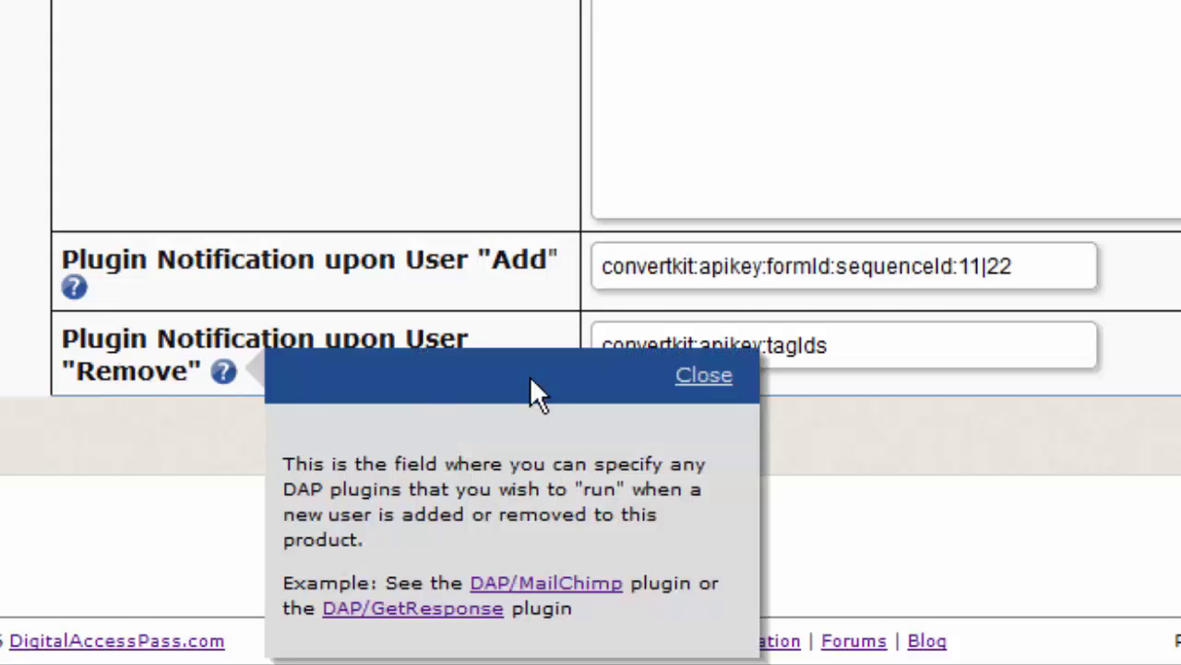
pyautogui.click(703, 374)
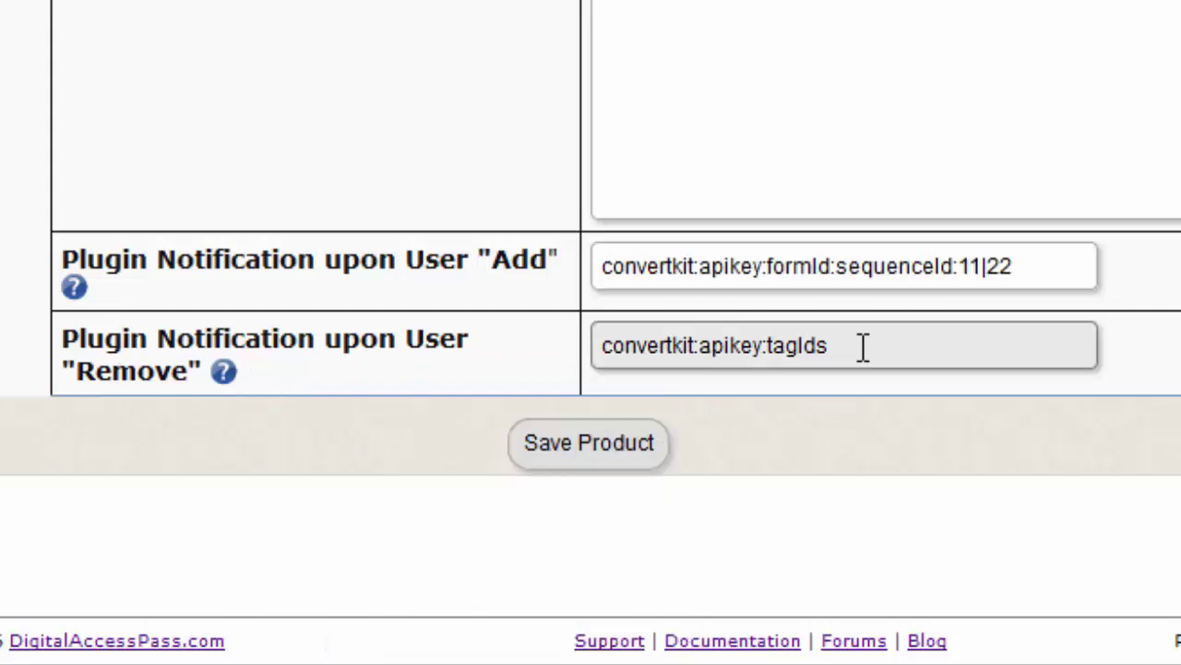
# Replace the apikey placeholder in the user "Remove" plugin notification with apisecret.
pyautogui.doubleClick(718, 345)
pyautogui.click(725, 344)
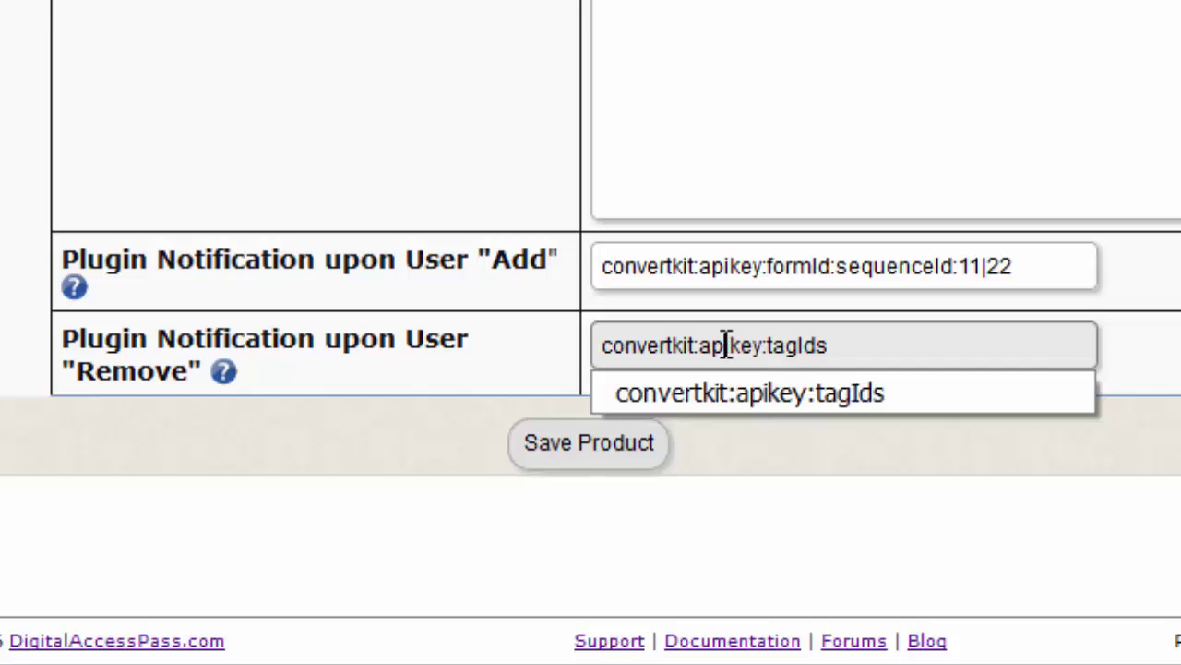
pyautogui.press('Delete')
pyautogui.press('Delete')
pyautogui.press('Delete')
pyautogui.press('Delete')
pyautogui.write('secret:')
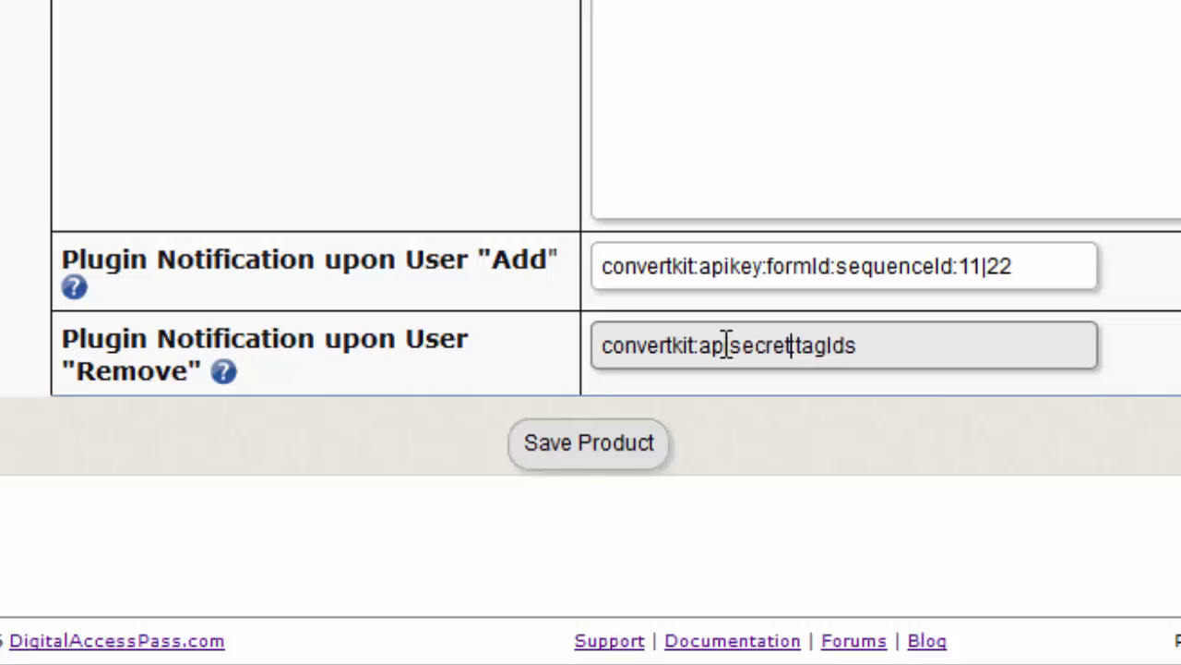
pyautogui.click(860, 347)
# Compare the apikey part of the "Add" notification with the apisecret and tagIds parts of the "Remove" notification.
pyautogui.tripleClick(753, 279)
pyautogui.click(753, 275)
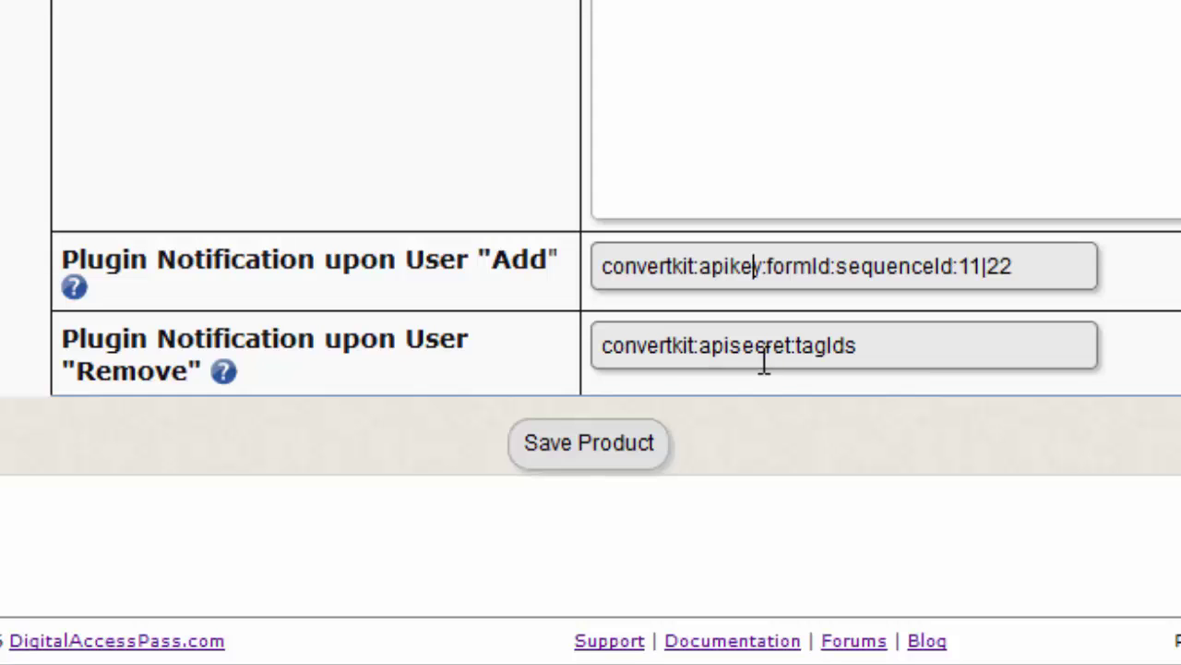
pyautogui.doubleClick(803, 362)
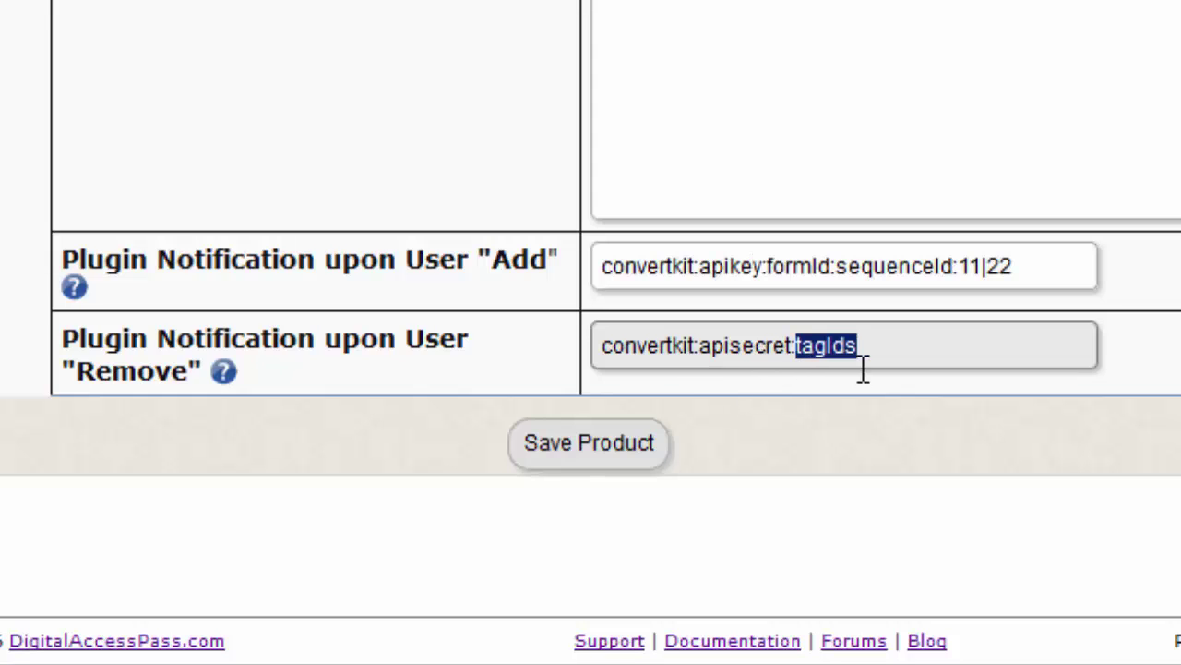
pyautogui.doubleClick(764, 359)
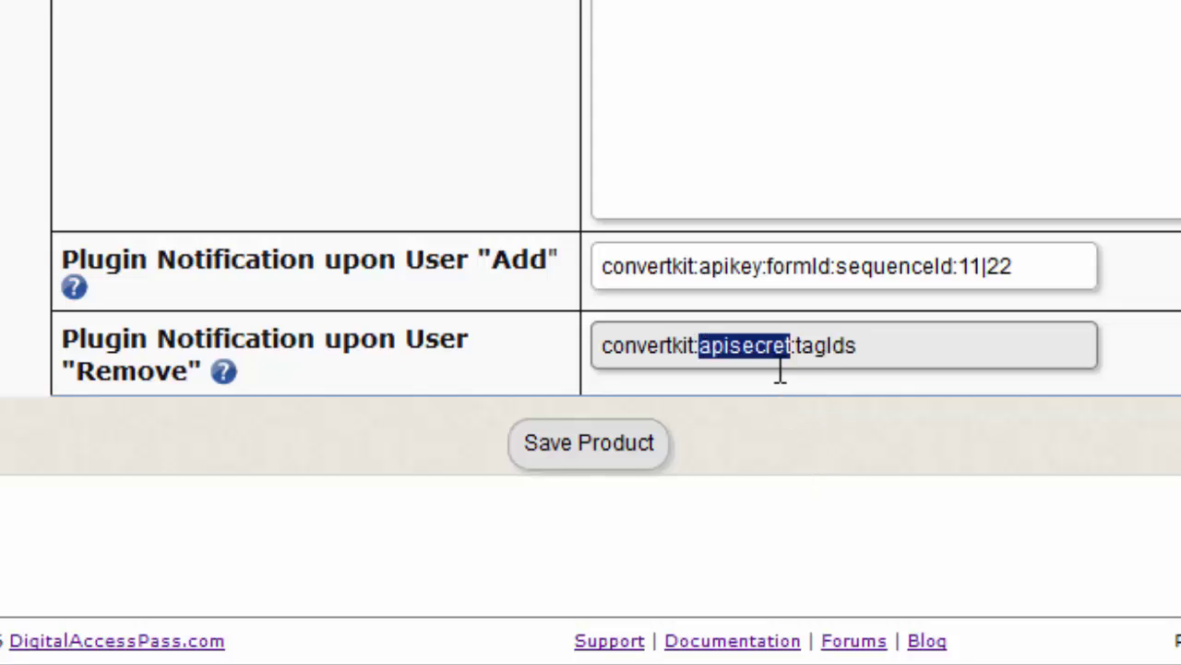
# Replace the tagIds placeholder in the user "Remove" plugin notification with 11|12.
pyautogui.doubleClick(826, 350)
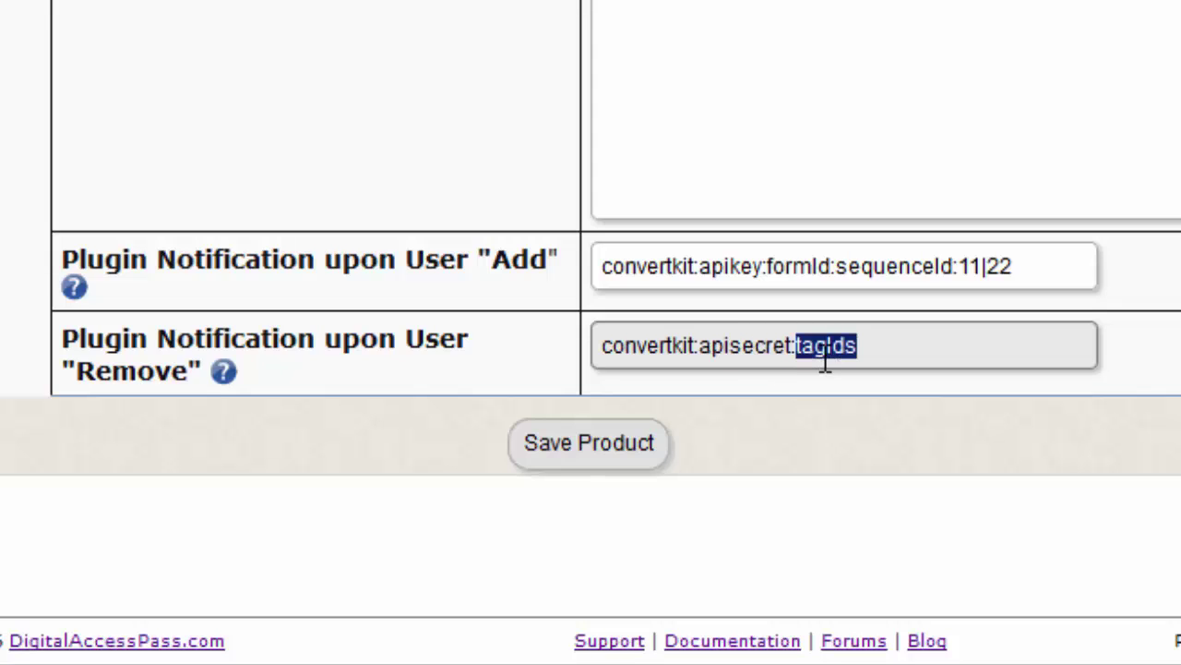
pyautogui.write('11|12')
pyautogui.press('Left')
pyautogui.press('Left')
pyautogui.press('BackSpace')
pyautogui.write('|')
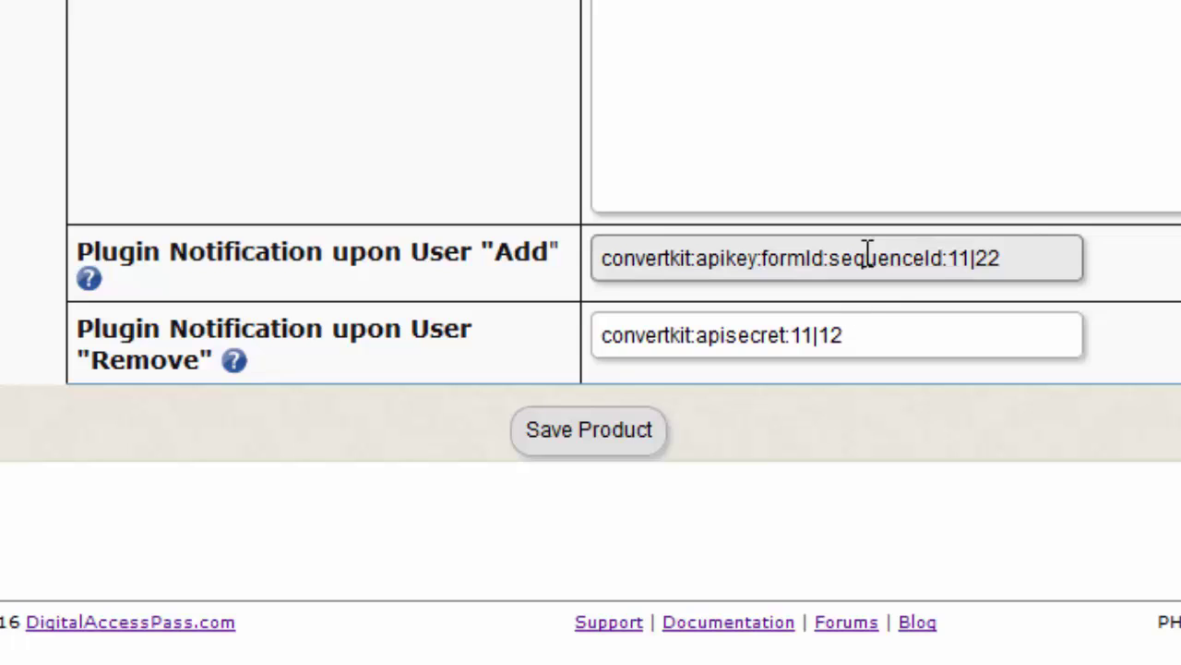
# Delete sequenceId from the user "Add" plugin notification, keeping both colons so the entry reads convertkit:apikey:formId::11|22.
pyautogui.doubleClick(867, 257)
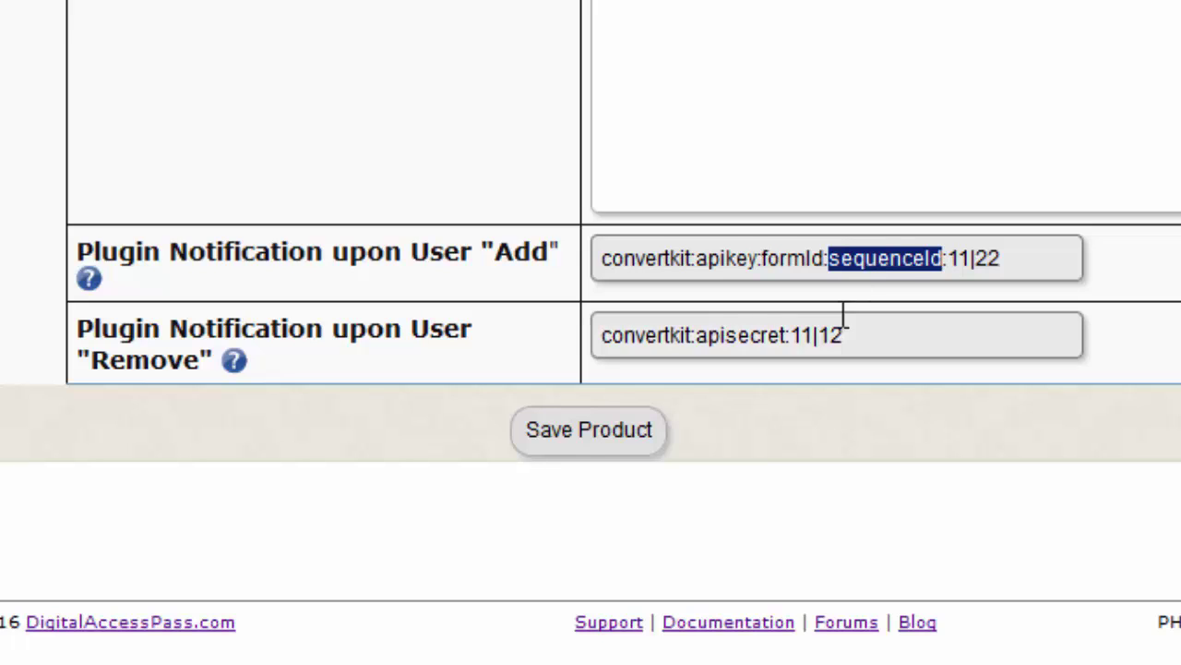
pyautogui.press('Left')
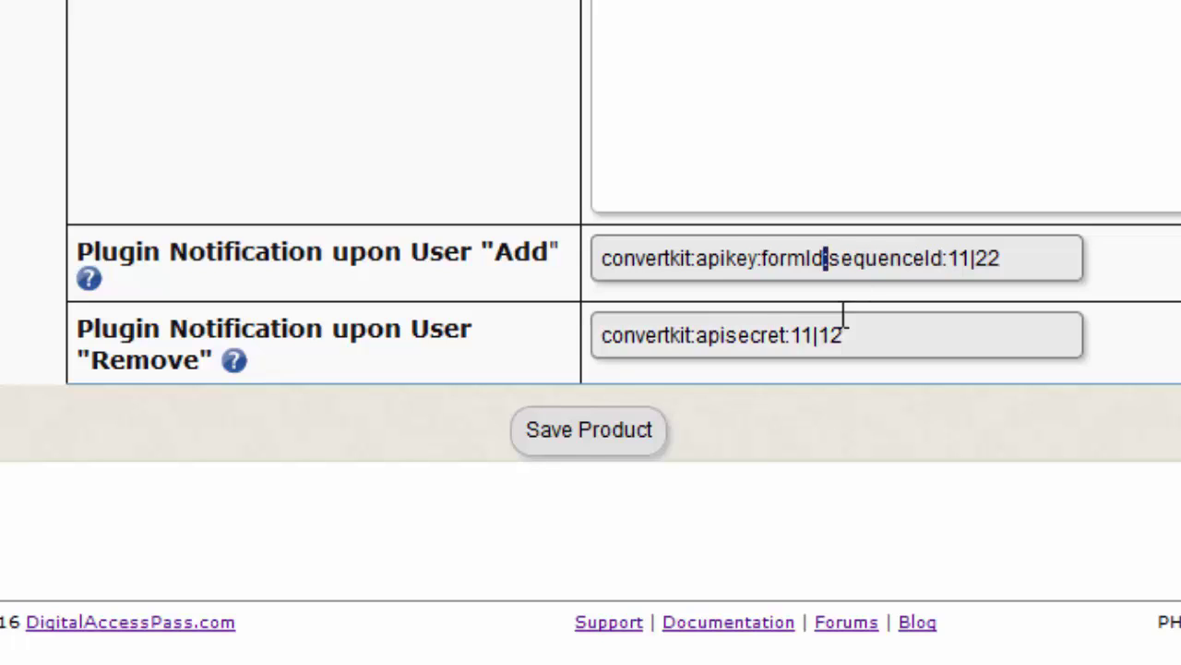
pyautogui.doubleClick(881, 260)
pyautogui.press('Delete')
pyautogui.press('Delete')
pyautogui.hotkey('shift', 'Right')
pyautogui.press('Right')
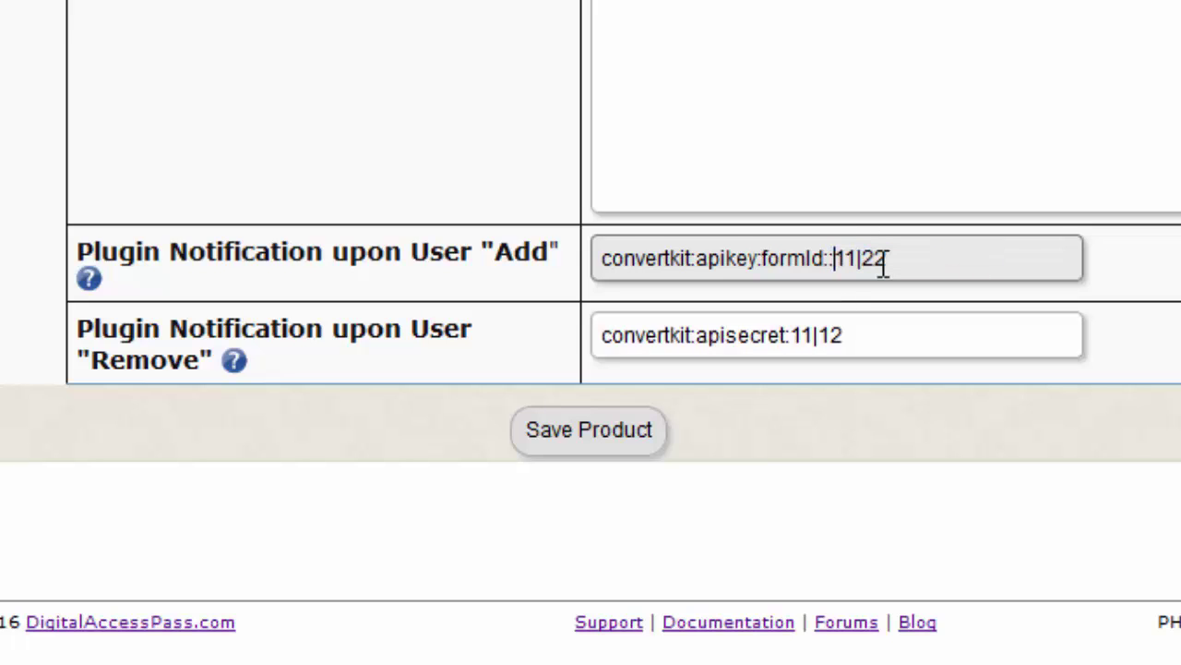
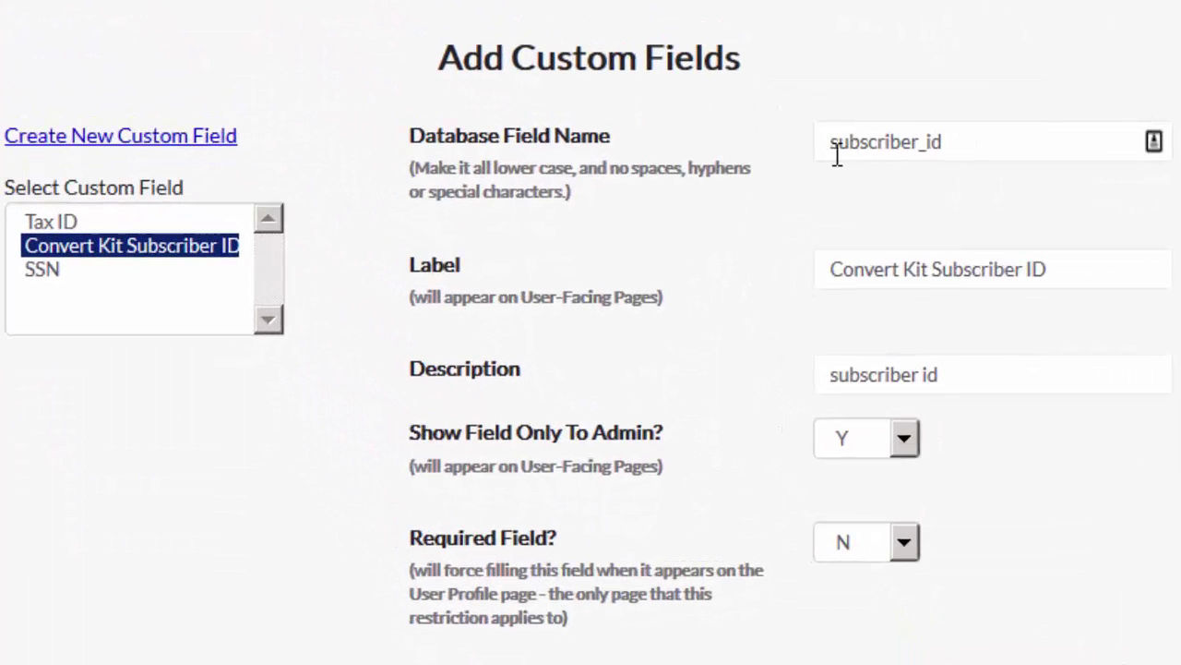
# Check the Convert Kit Subscriber ID custom field's database name and the apisecret part of the product's user "Remove" plugin notification.
pyautogui.doubleClick(976, 144)
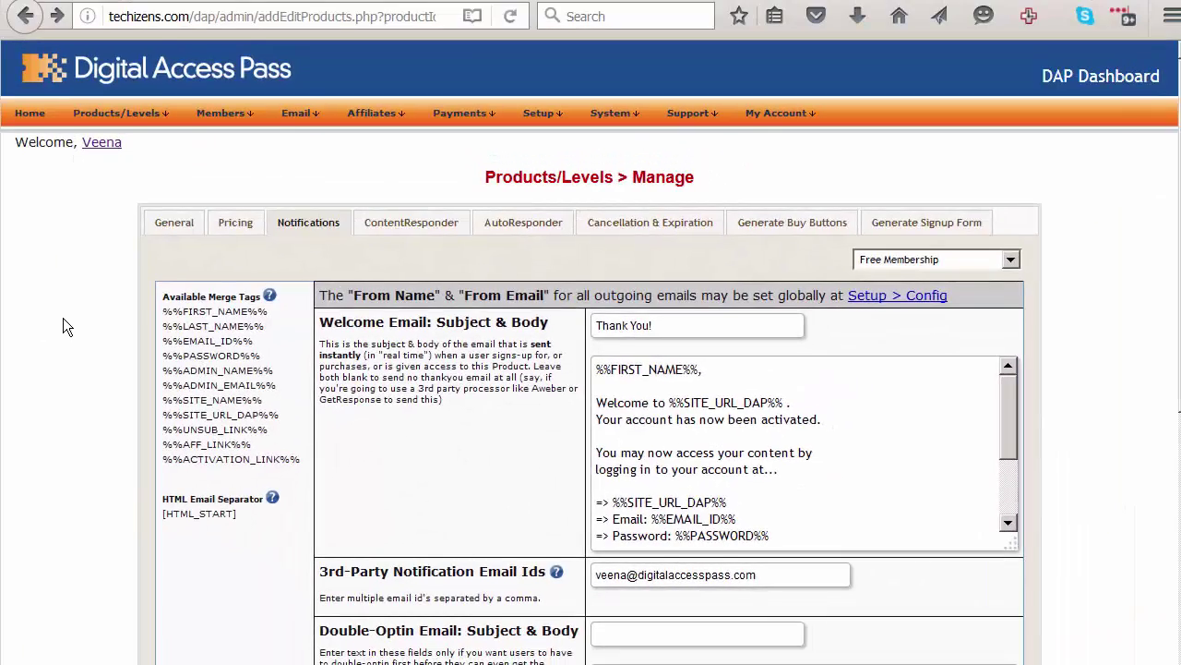
pyautogui.scroll(-5, 41, 281)
pyautogui.scroll(-2, 68, 326)
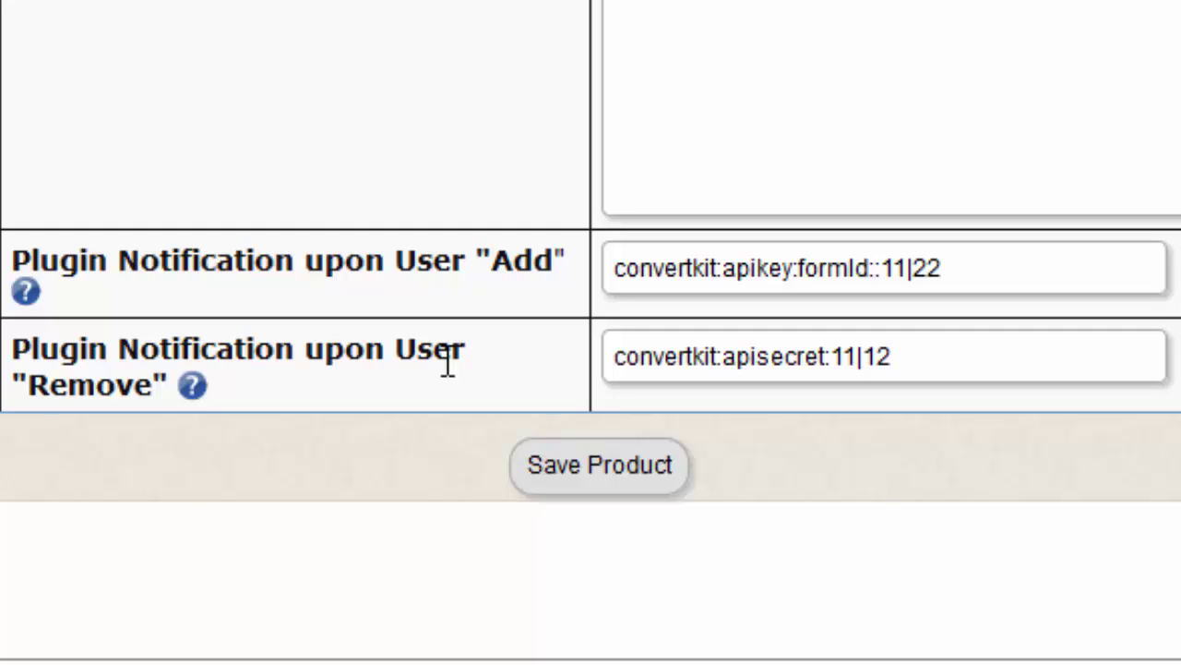
pyautogui.click(801, 343)
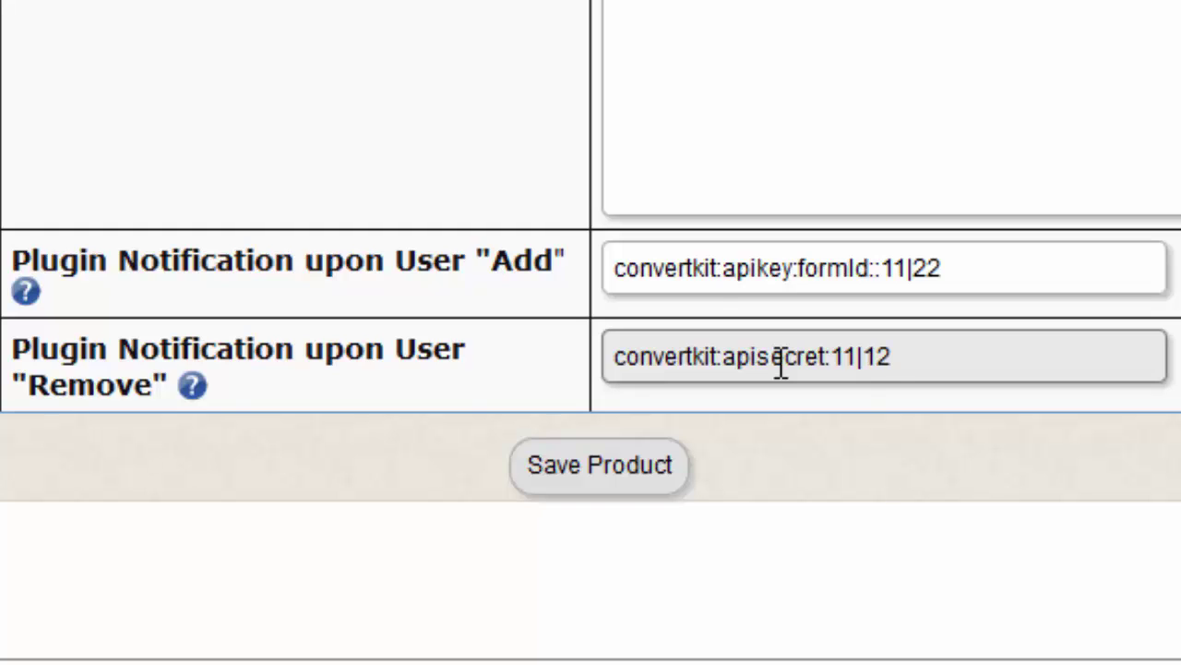
pyautogui.doubleClick(780, 360)
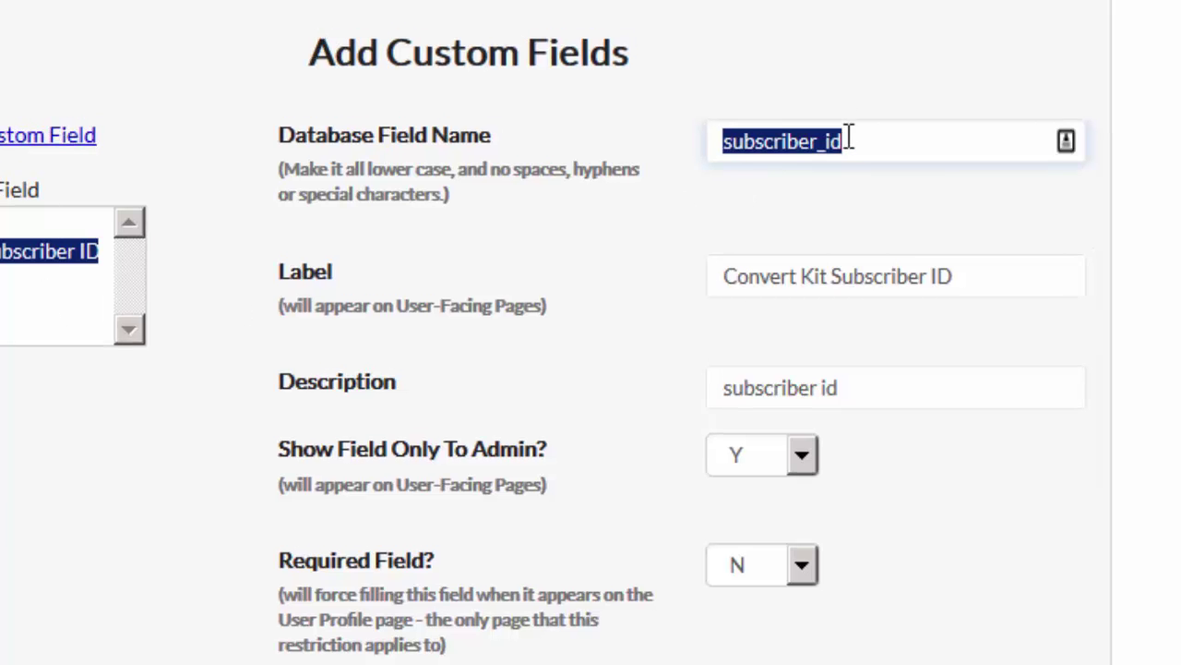
# Check the Database Field Name of the Convert Kit Subscriber ID custom field.
pyautogui.click(865, 140)
pyautogui.doubleClick(865, 140)
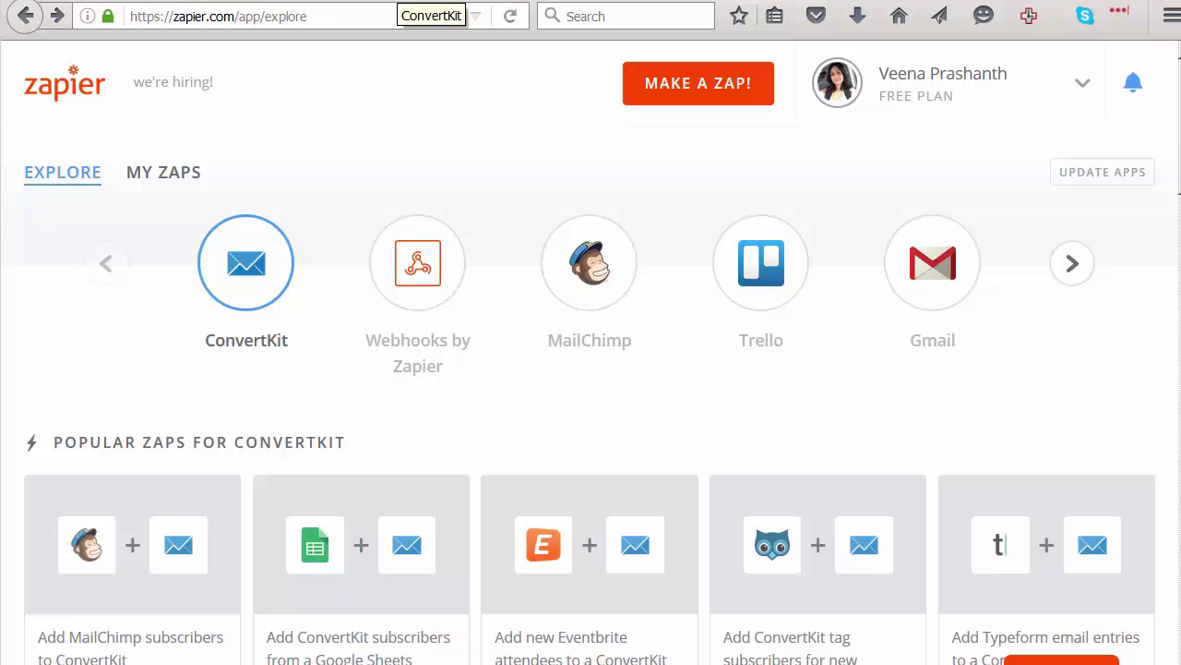
# Make a new Zap in Zapier with ConvertKit as the trigger app and New Subscriber as its trigger.
pyautogui.click(664, 77)
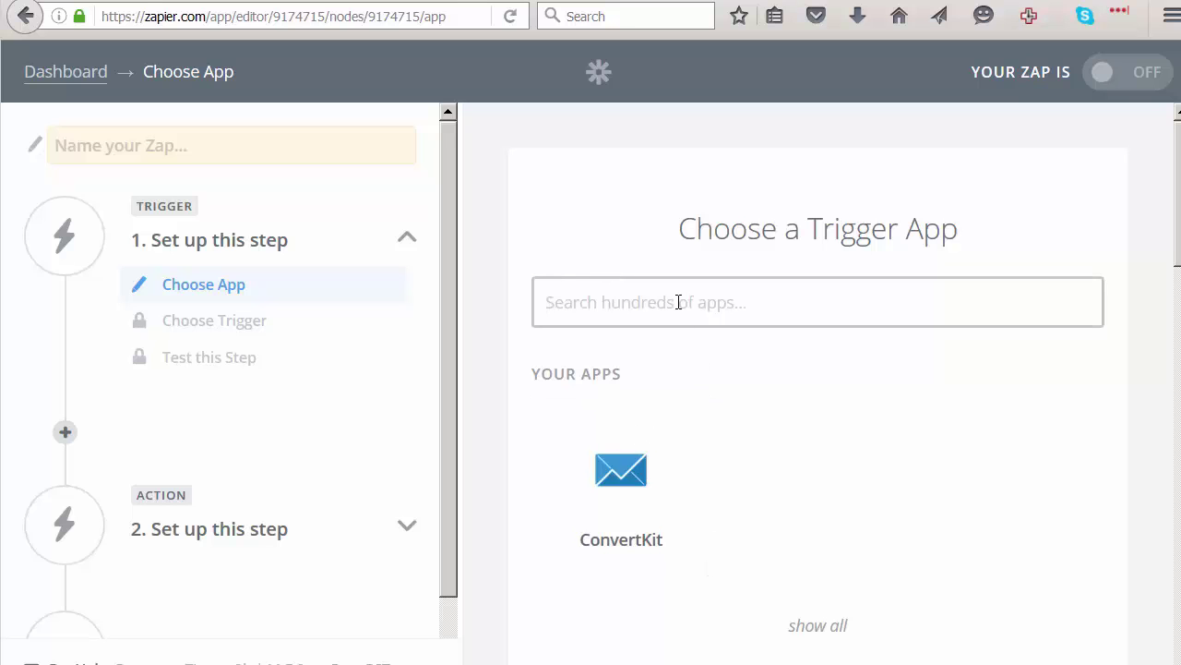
pyautogui.write('c')
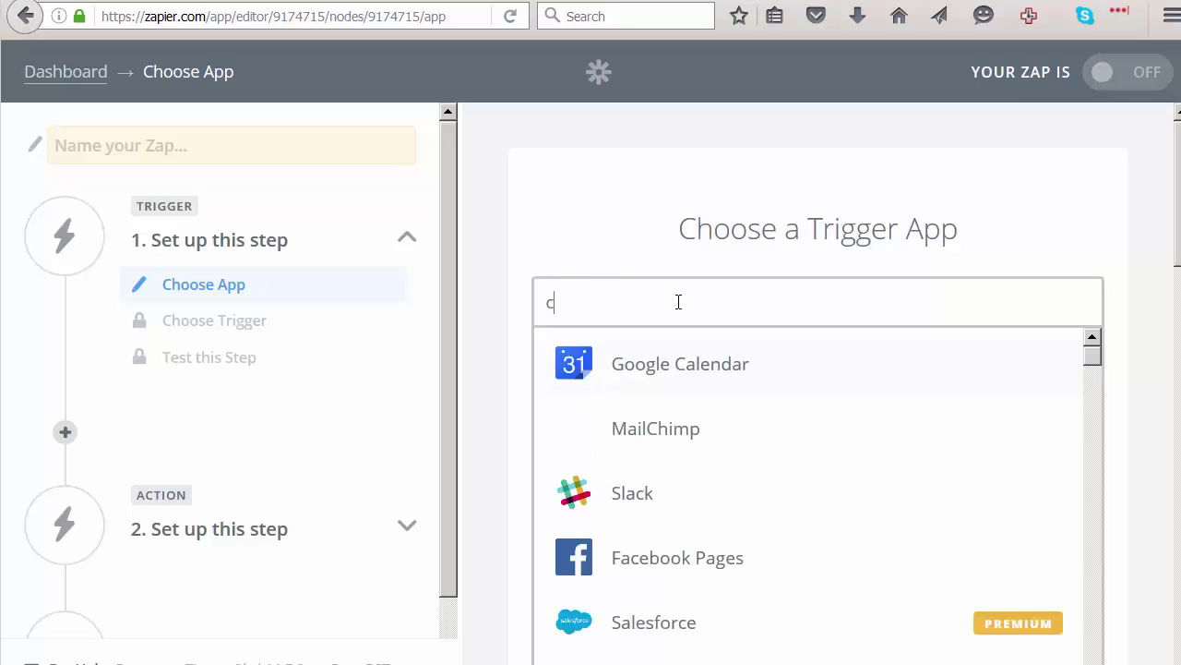
pyautogui.write('onvert')
pyautogui.click(661, 378)
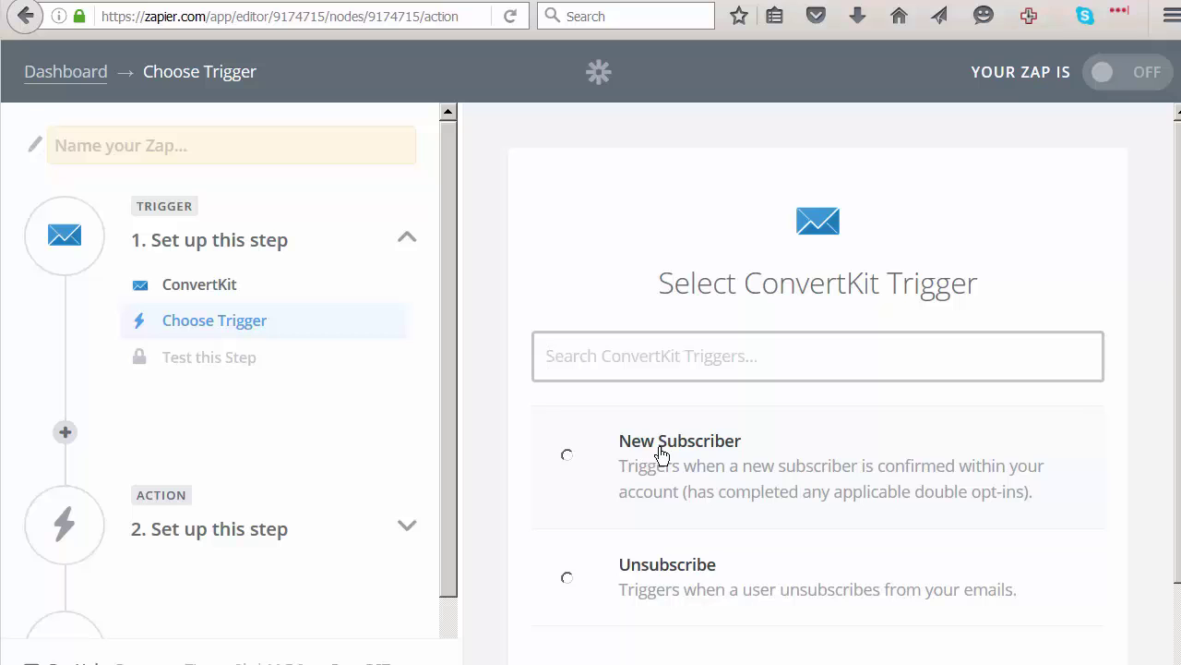
pyautogui.click(566, 455)
pyautogui.scroll(-2, 818, 636)
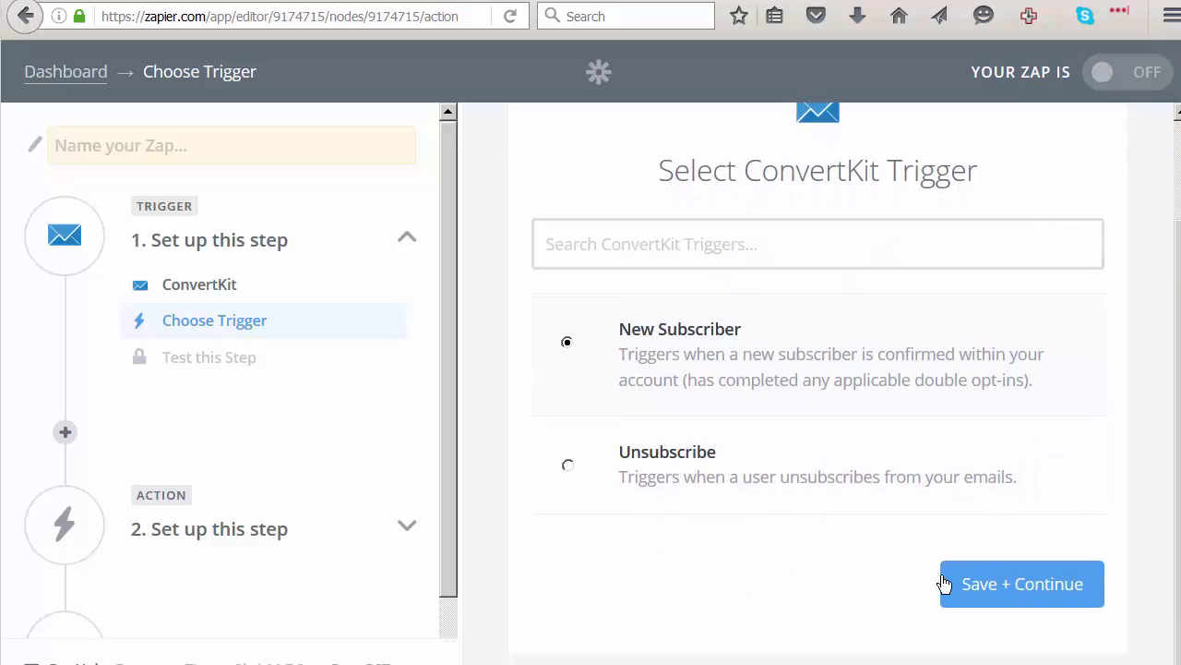
pyautogui.click(946, 582)
# Name the Zap "DAP ConvertKit ZAP" and test its trigger by fetching a subscriber from ConvertKit Account #1.
pyautogui.click(157, 134)
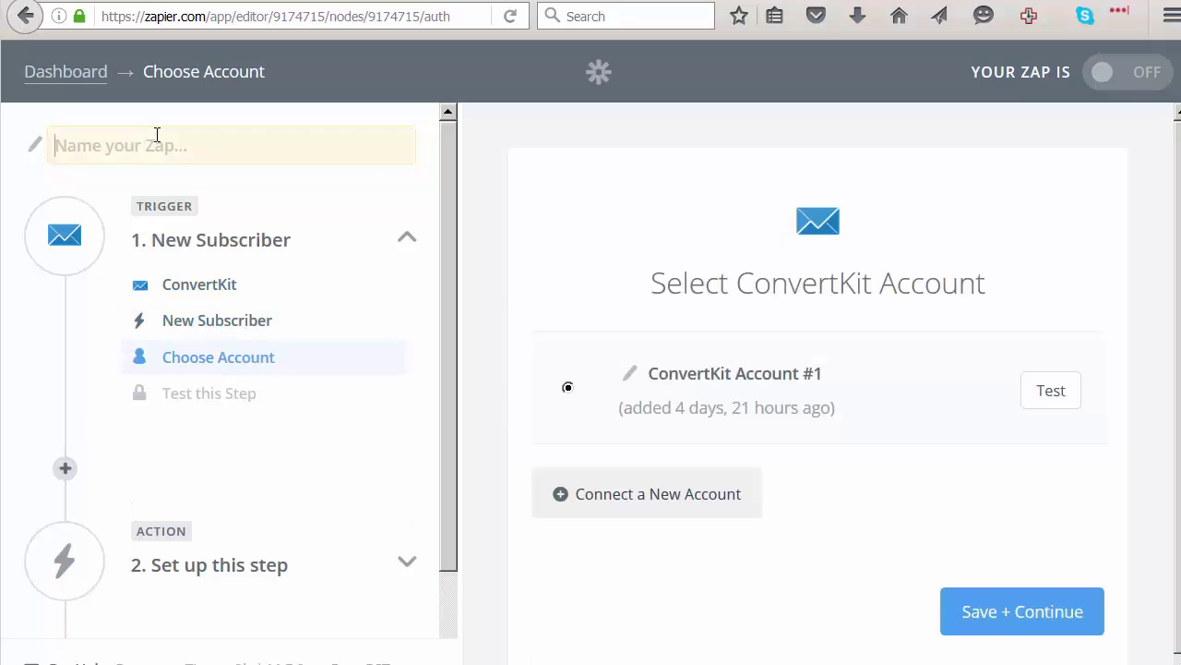
pyautogui.write('DAP ConvertKit ZAP')
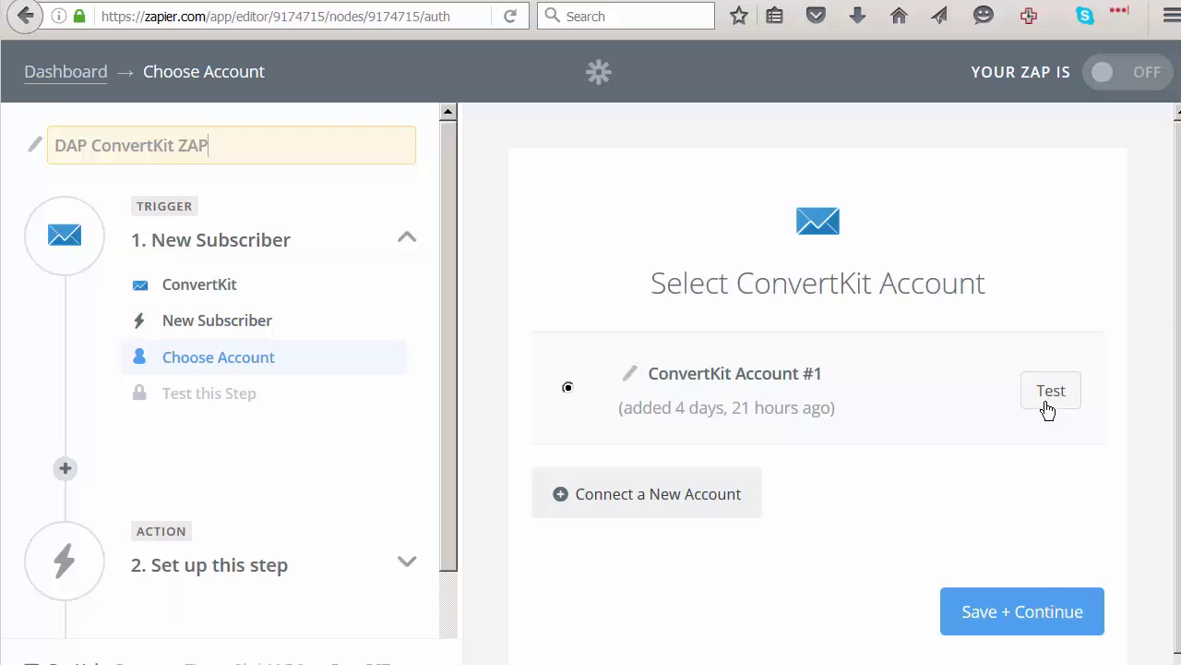
pyautogui.click(1004, 614)
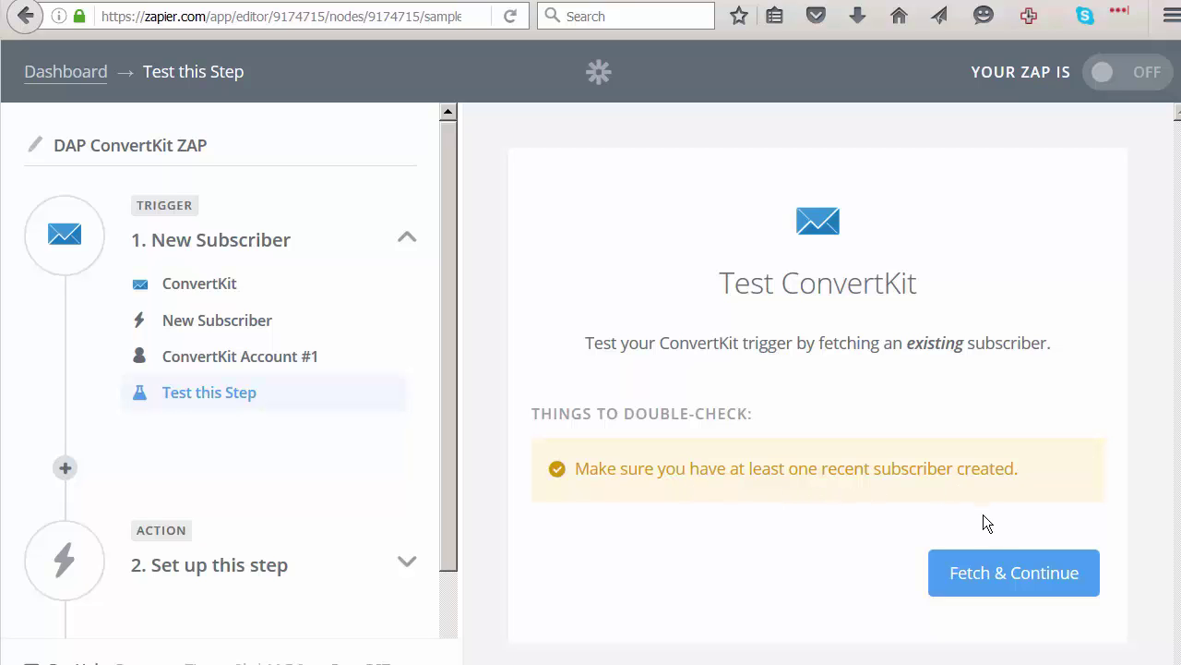
pyautogui.click(960, 572)
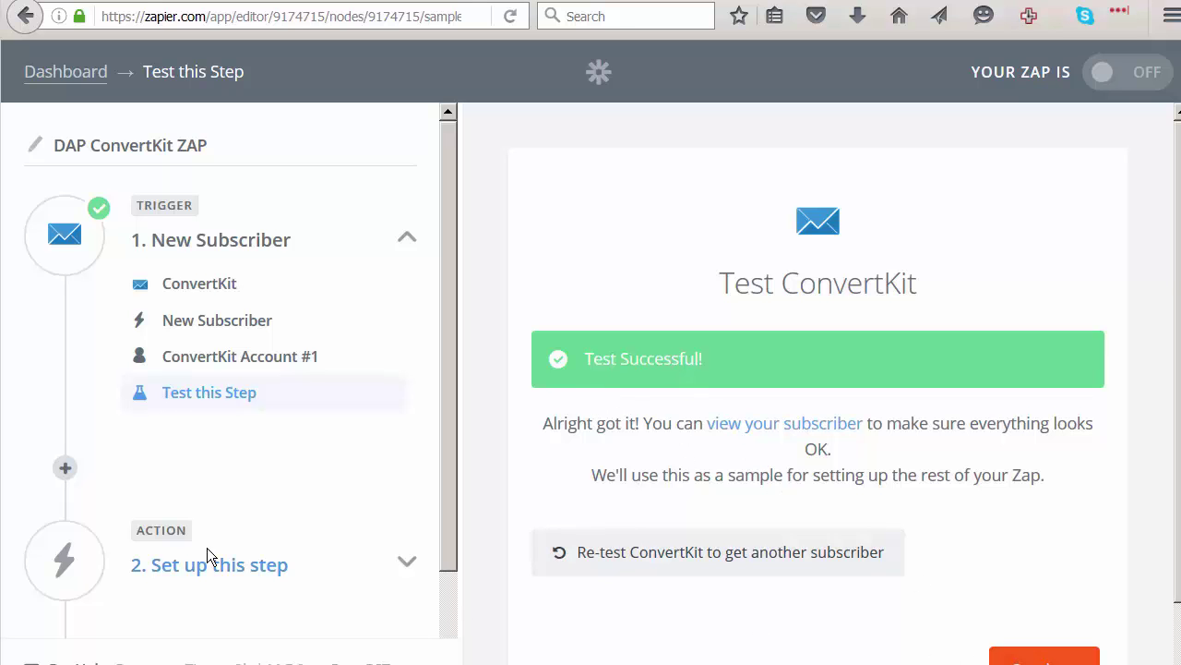
# Choose Webhooks by Zapier as the app for the Zap's action step.
pyautogui.scroll(-3, 175, 489)
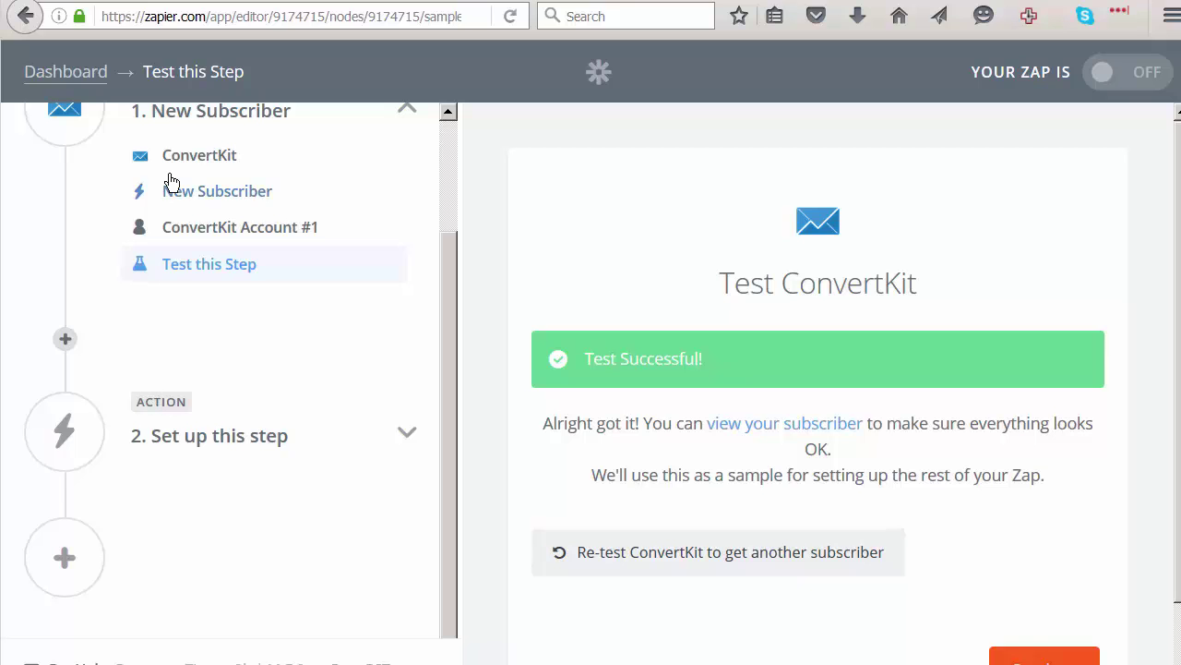
pyautogui.click(210, 438)
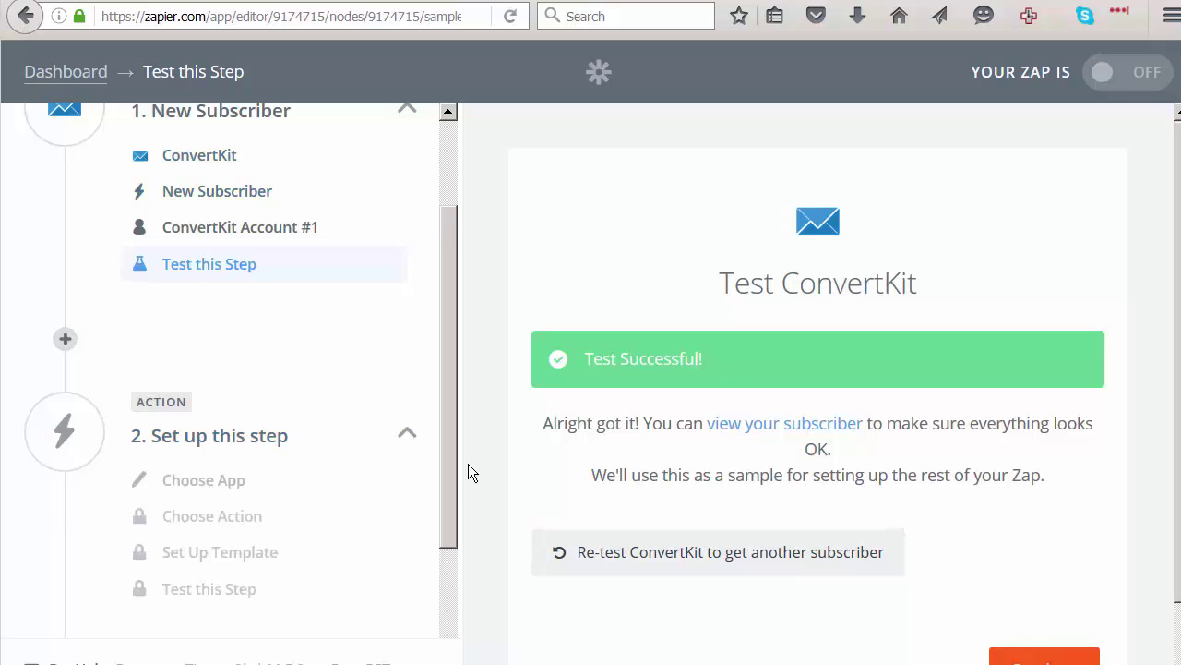
pyautogui.click(229, 487)
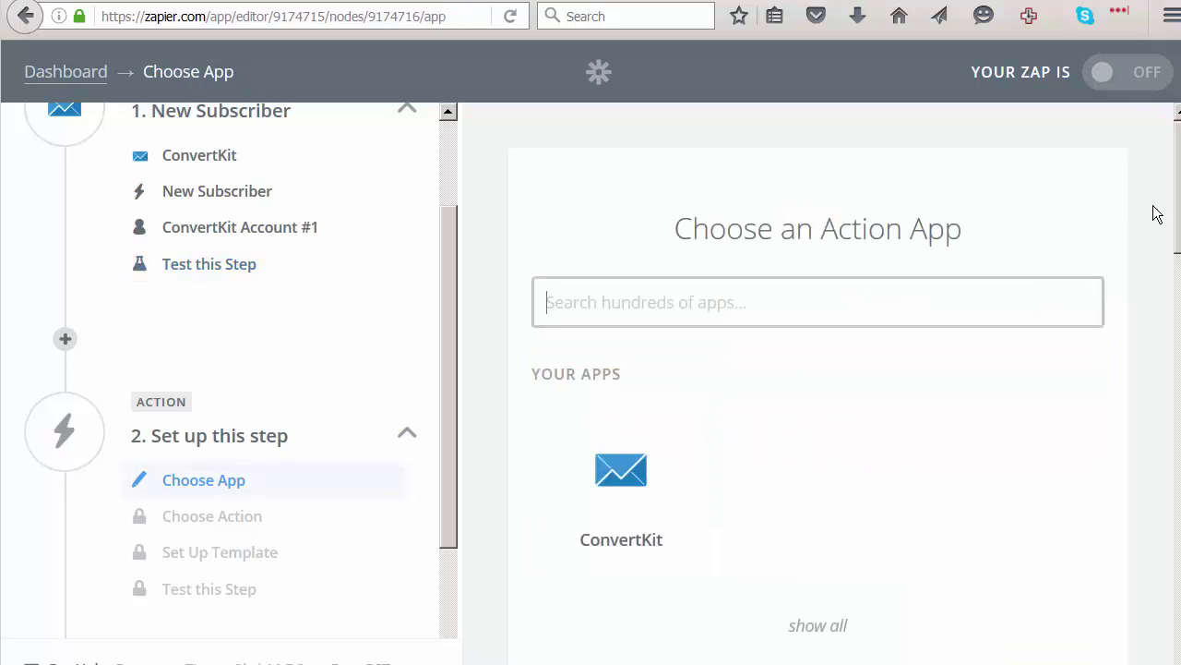
pyautogui.scroll(-6, 1159, 215)
pyautogui.scroll(-9, 1177, 570)
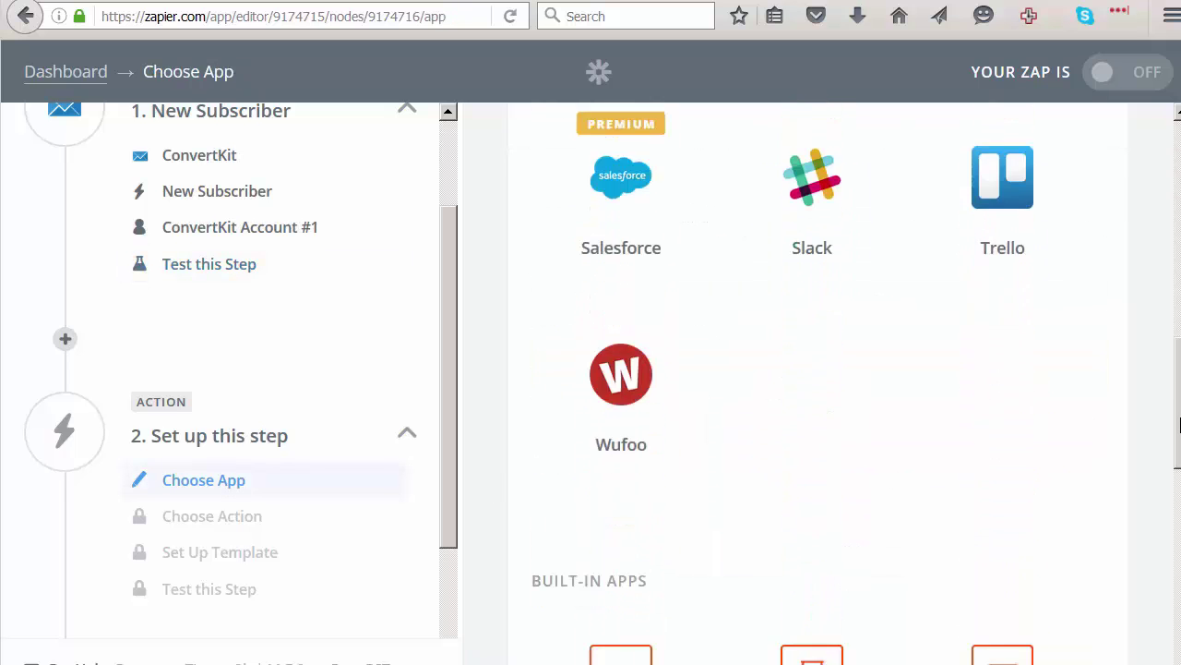
pyautogui.scroll(-1, 1177, 570)
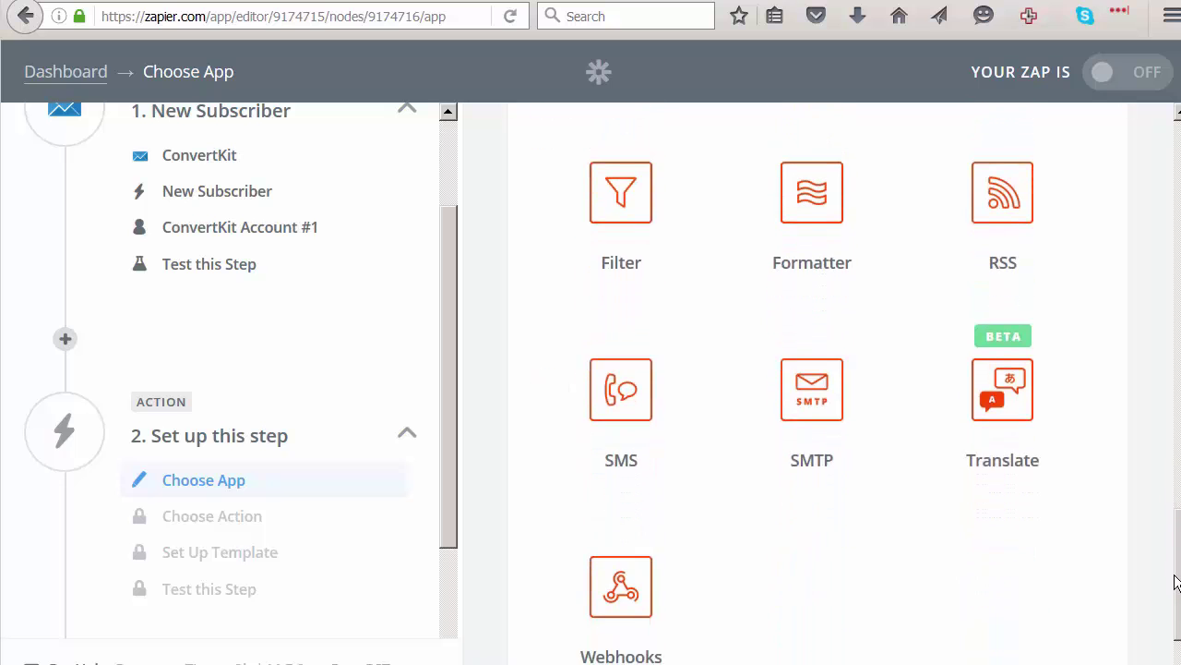
pyautogui.click(656, 575)
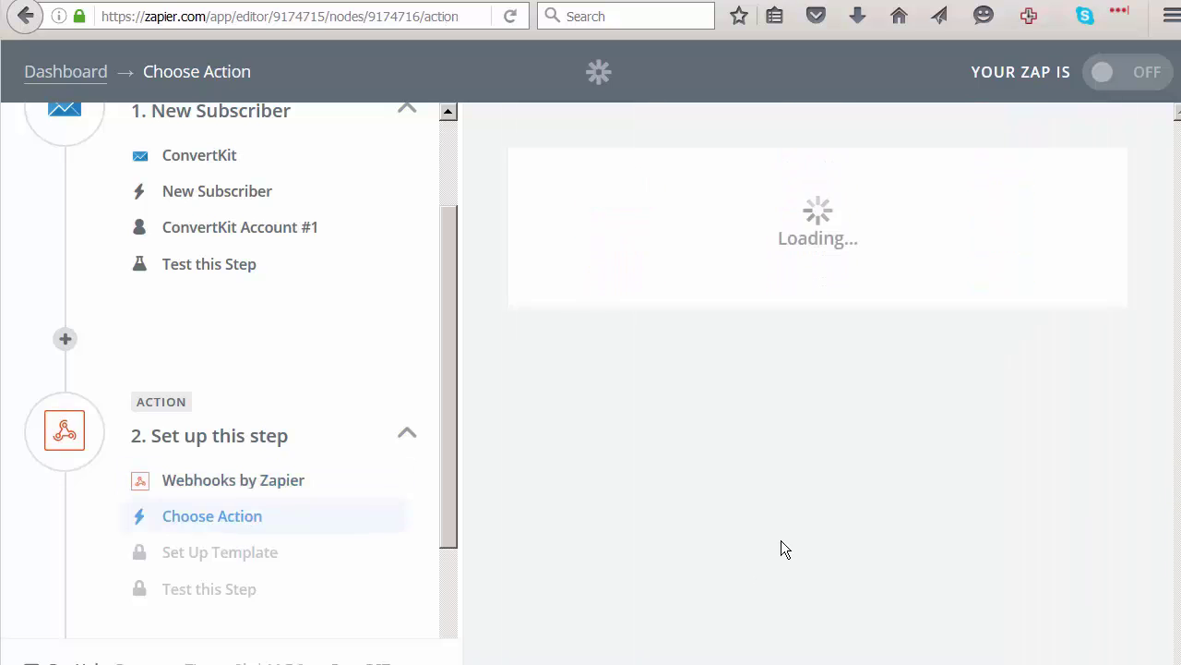
# Select POST as the Webhooks by Zapier action and continue to its template.
pyautogui.scroll(-3, 646, 443)
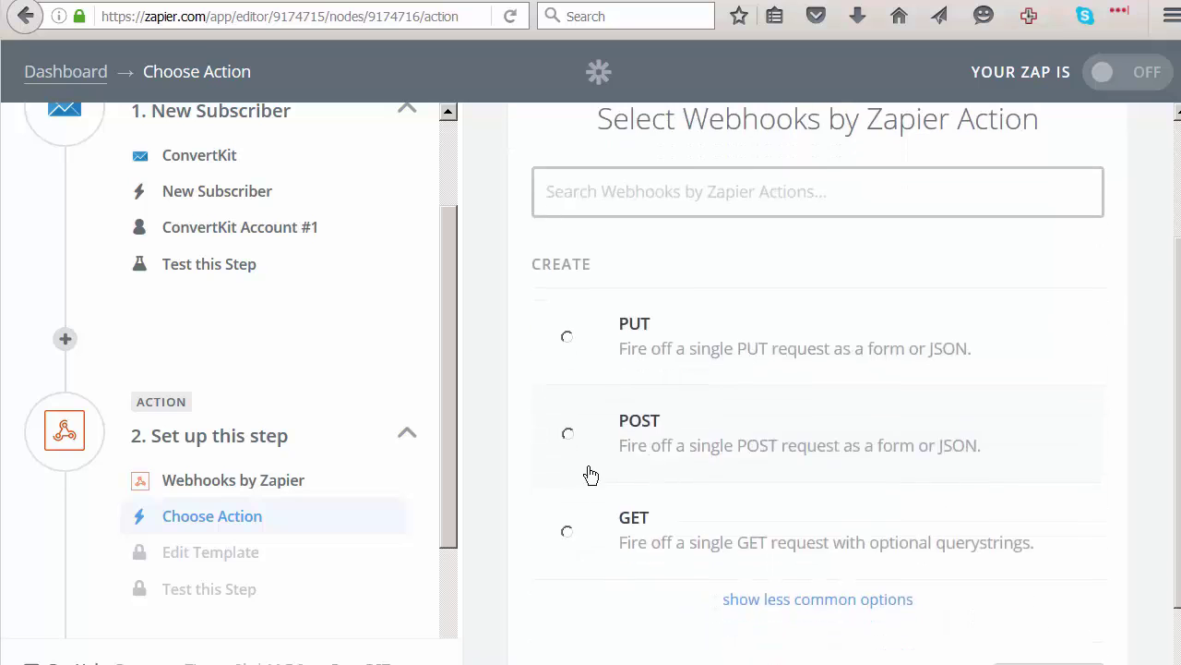
pyautogui.click(568, 389)
pyautogui.click(979, 645)
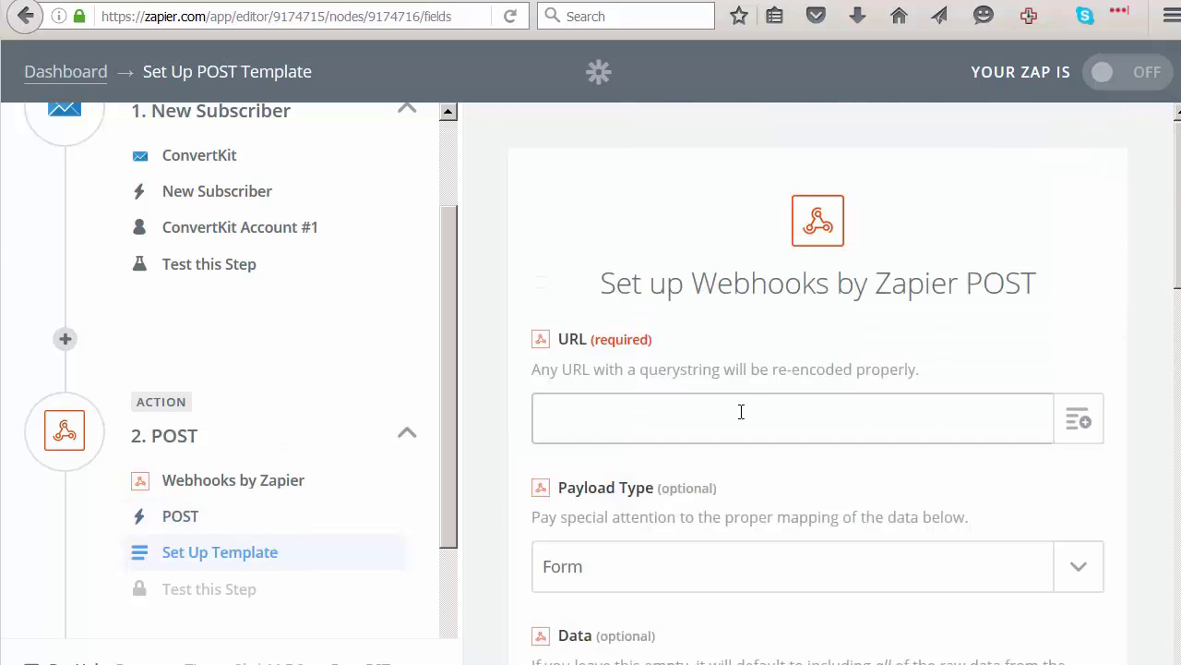
pyautogui.scroll(-1, 596, 353)
pyautogui.click(581, 341)
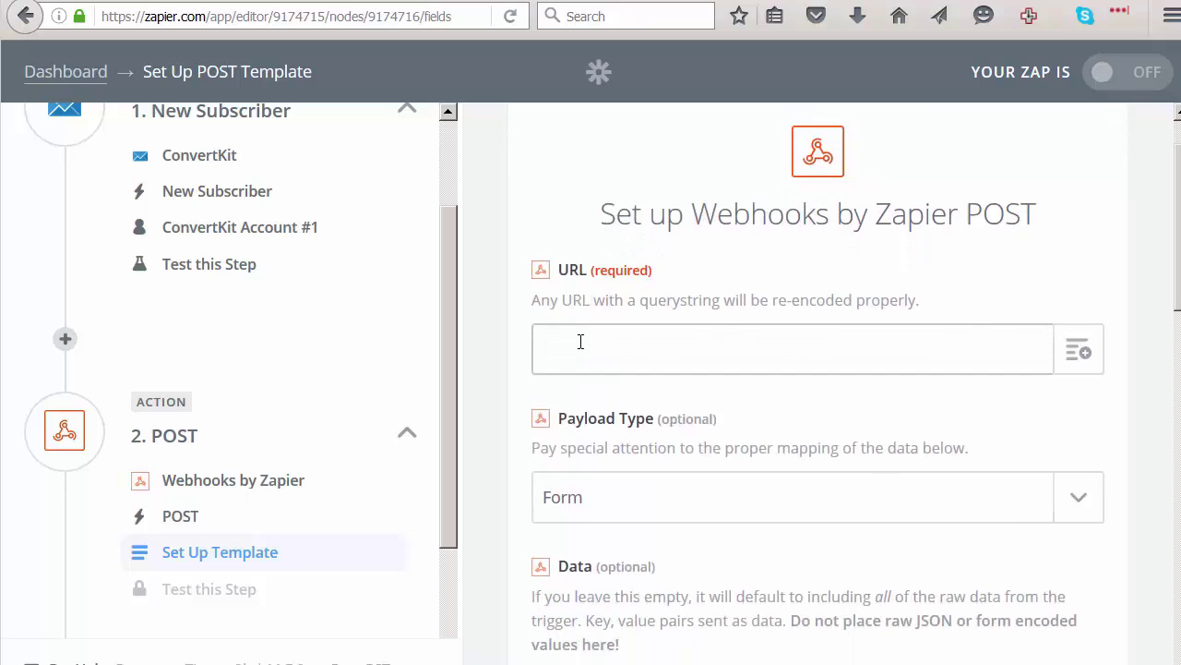
pyautogui.write('http://yoursite.com/dap/signup_submit.php?productId=2')
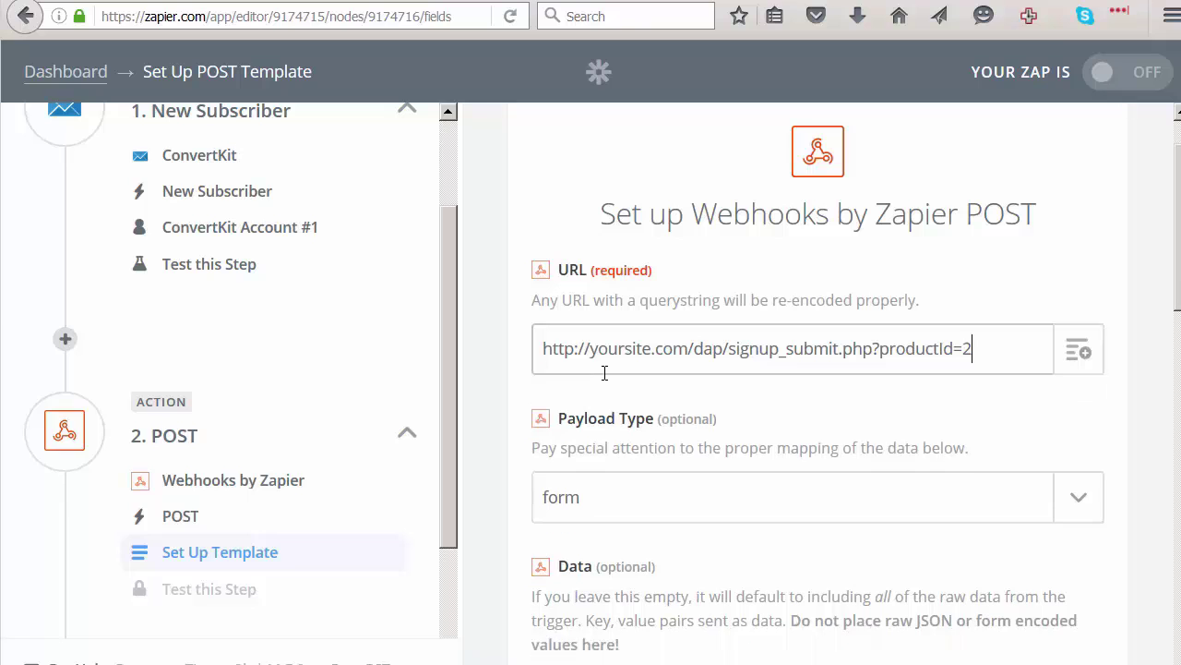
pyautogui.doubleClick(620, 348)
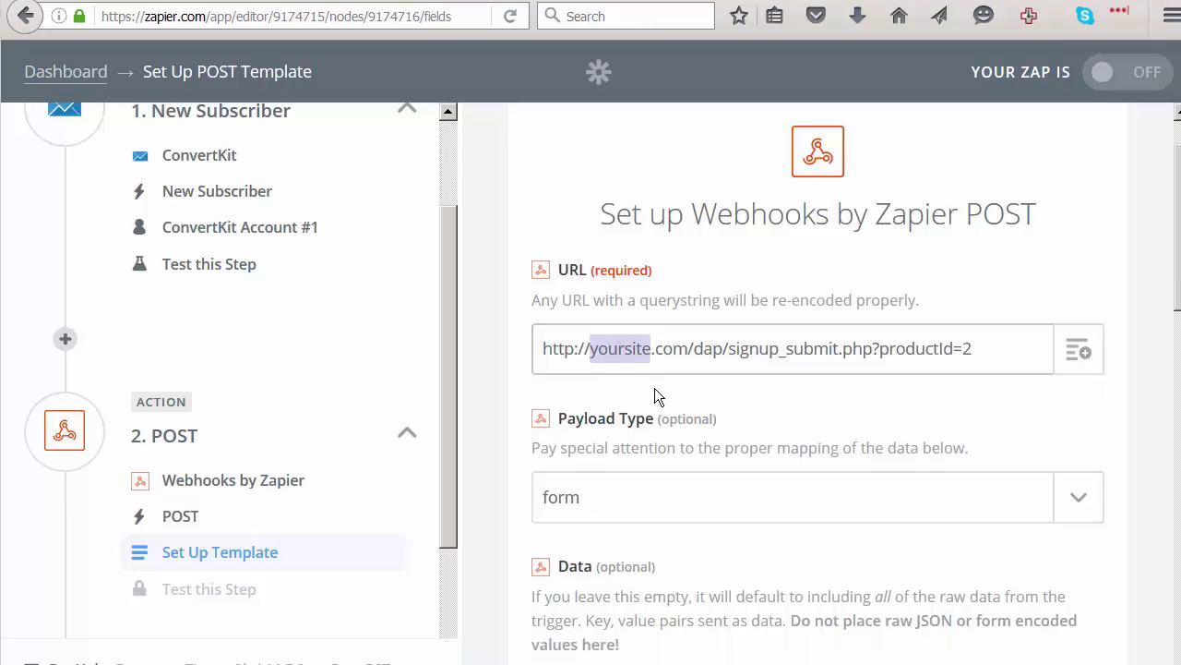
pyautogui.moveTo(689, 348); pyautogui.dragTo(617, 347)
pyautogui.click(695, 348)
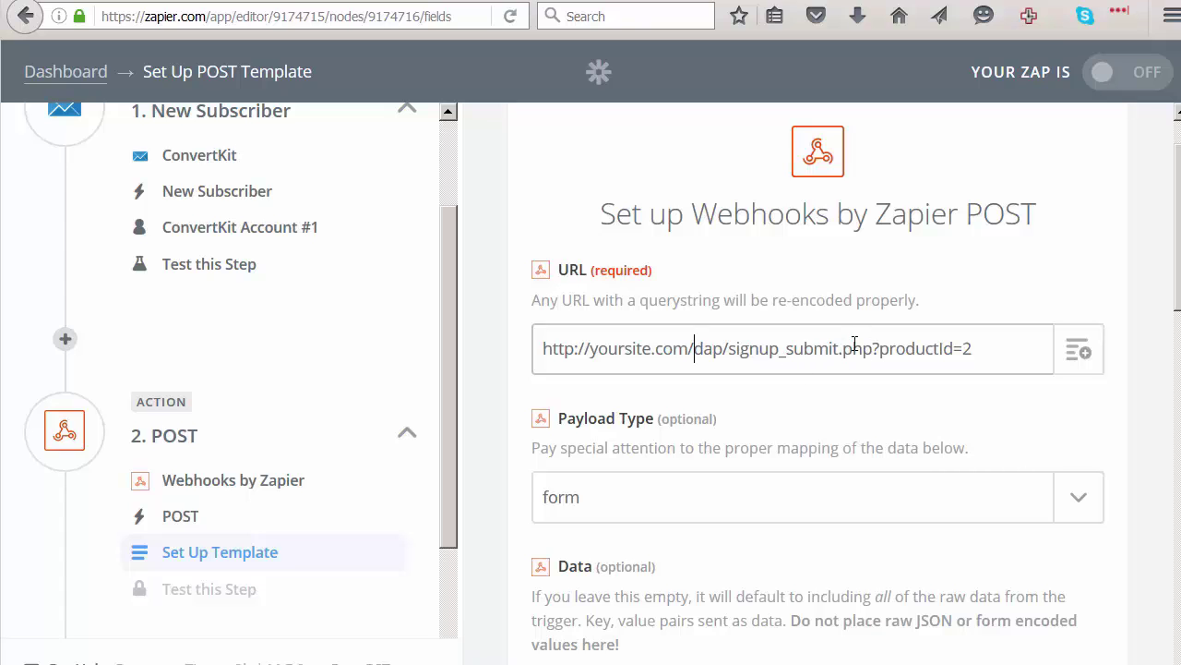
# Change the productId value at the end of the webhook URL to 3 and check that parameter.
pyautogui.moveTo(998, 349); pyautogui.dragTo(962, 349)
pyautogui.write('3')
pyautogui.doubleClick(932, 351)
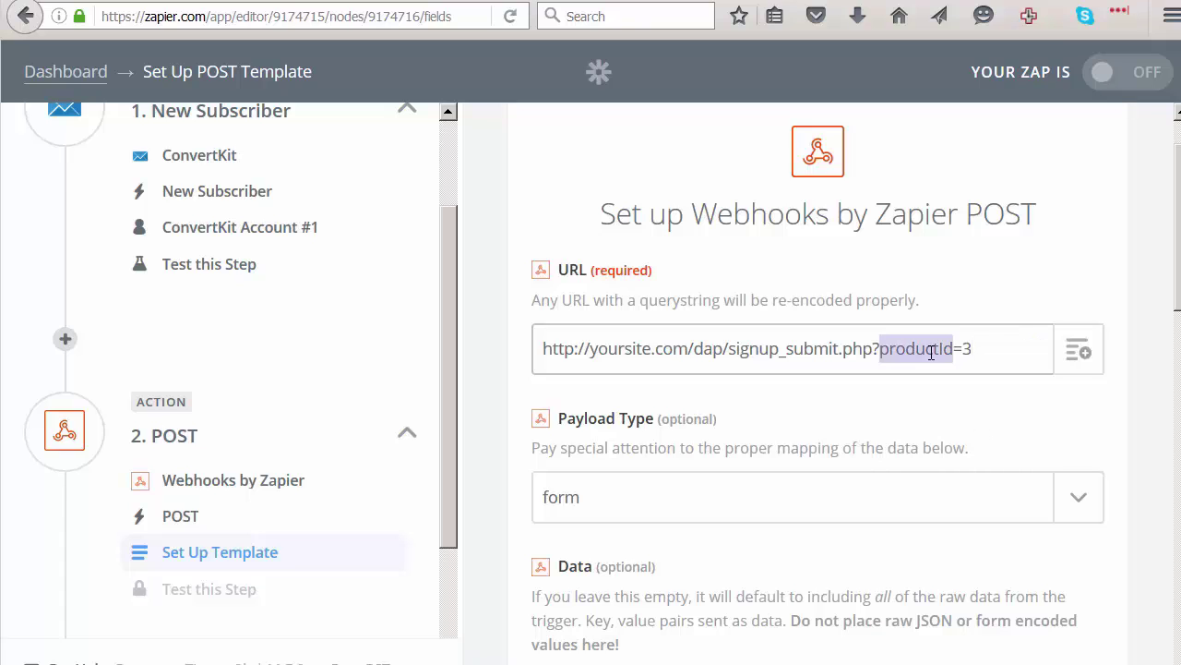
pyautogui.keyDown('shift'); pyautogui.click(990, 348); pyautogui.keyUp('shift')
pyautogui.click(968, 355)
pyautogui.moveTo(889, 355); pyautogui.dragTo(967, 393)
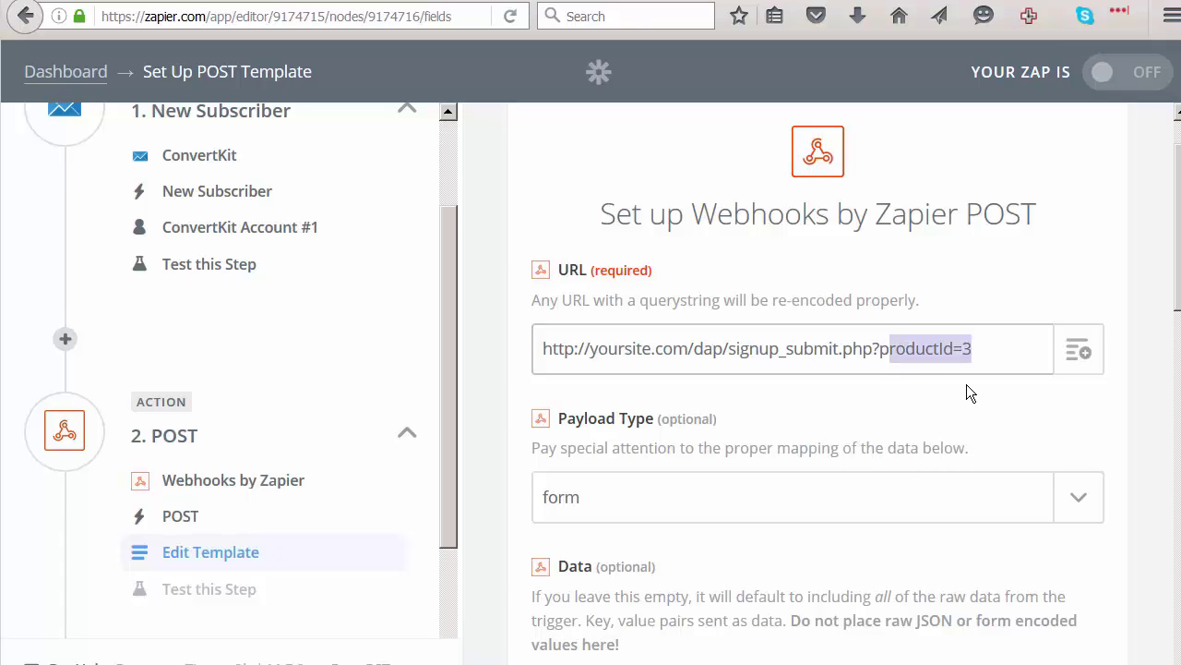
pyautogui.hotkey('shift', 'Left')
pyautogui.click(982, 354)
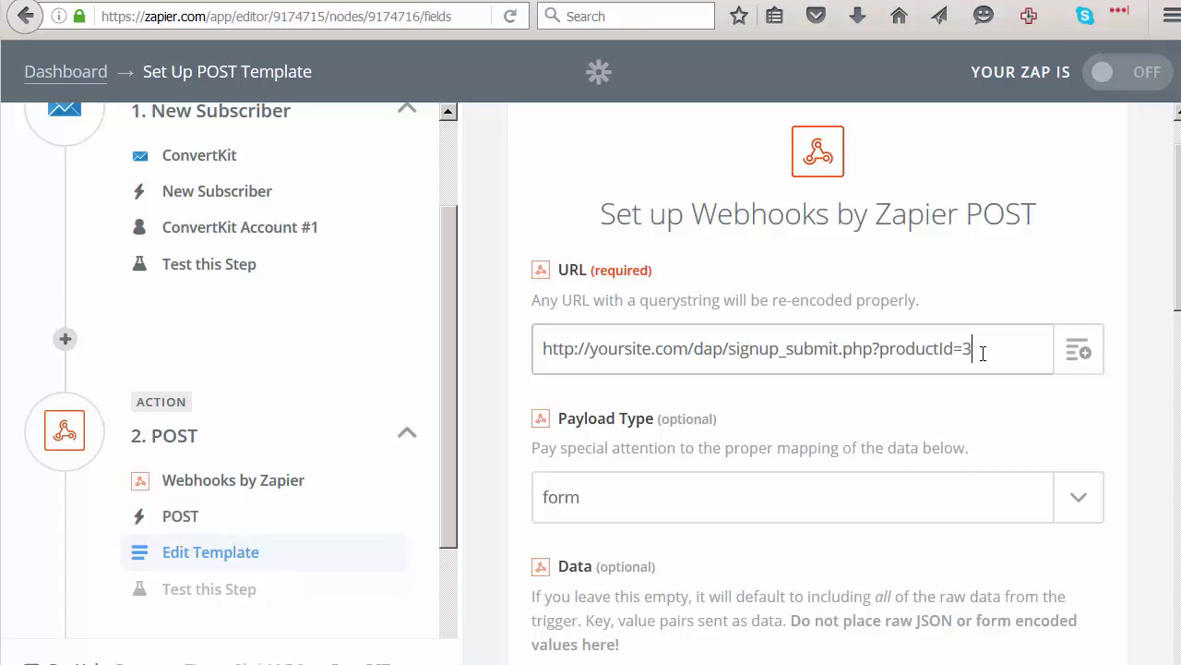
# Examine the yoursite.com domain and the productId parameter in the webhook URL.
pyautogui.hotkey('ctrl', 'a')
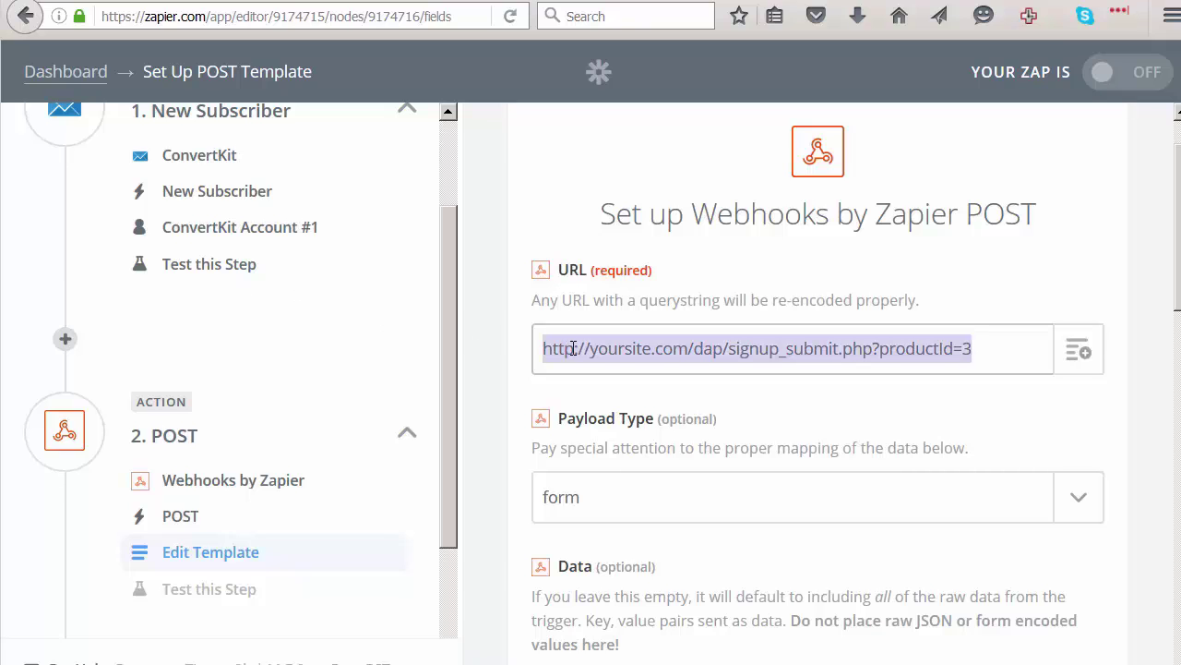
pyautogui.doubleClick(627, 350)
pyautogui.scroll(-1, 709, 355)
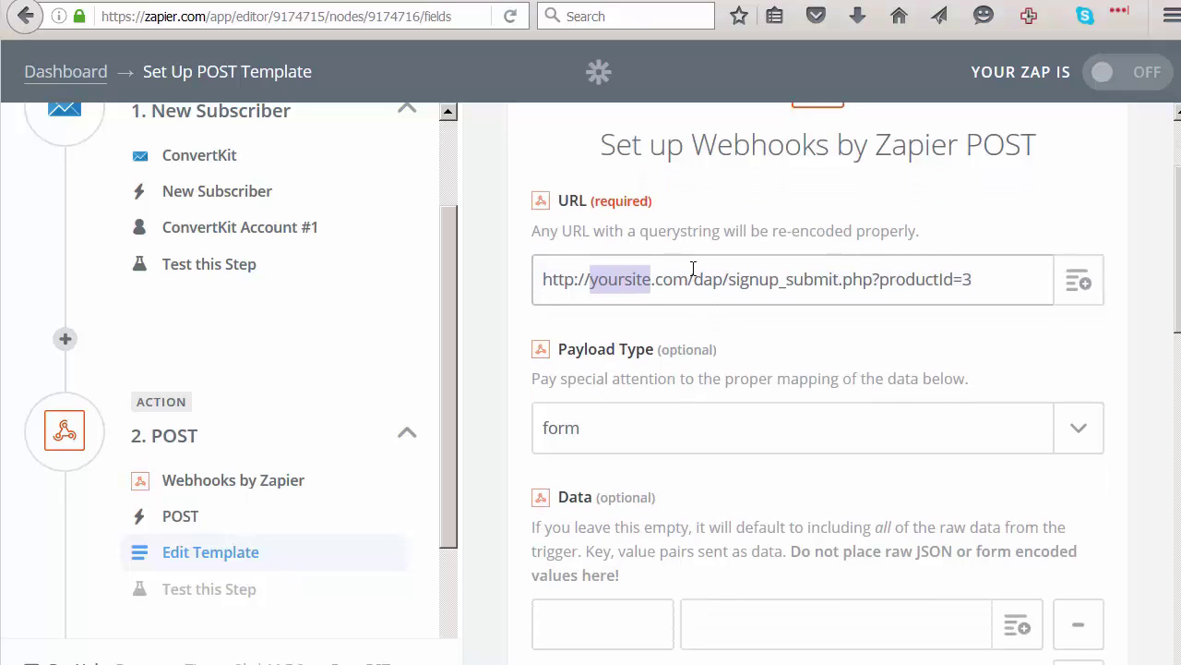
pyautogui.keyDown('shift'); pyautogui.click(699, 279); pyautogui.keyUp('shift')
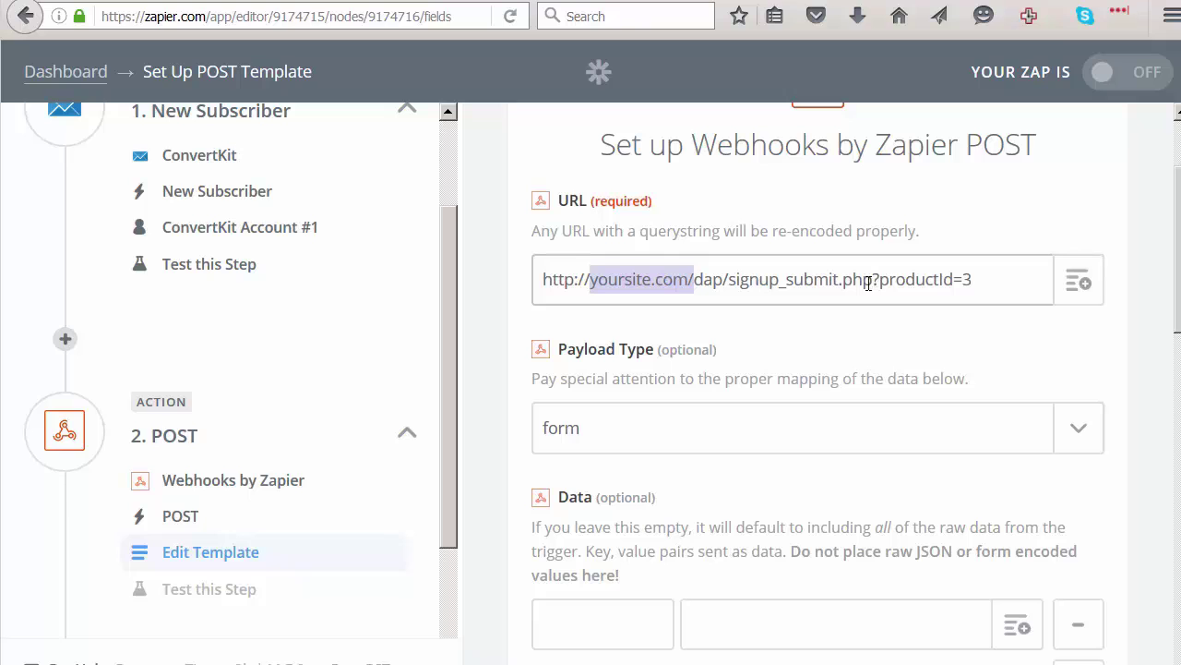
pyautogui.doubleClick(900, 282)
pyautogui.click(938, 282)
pyautogui.click(972, 281)
pyautogui.doubleClick(967, 282)
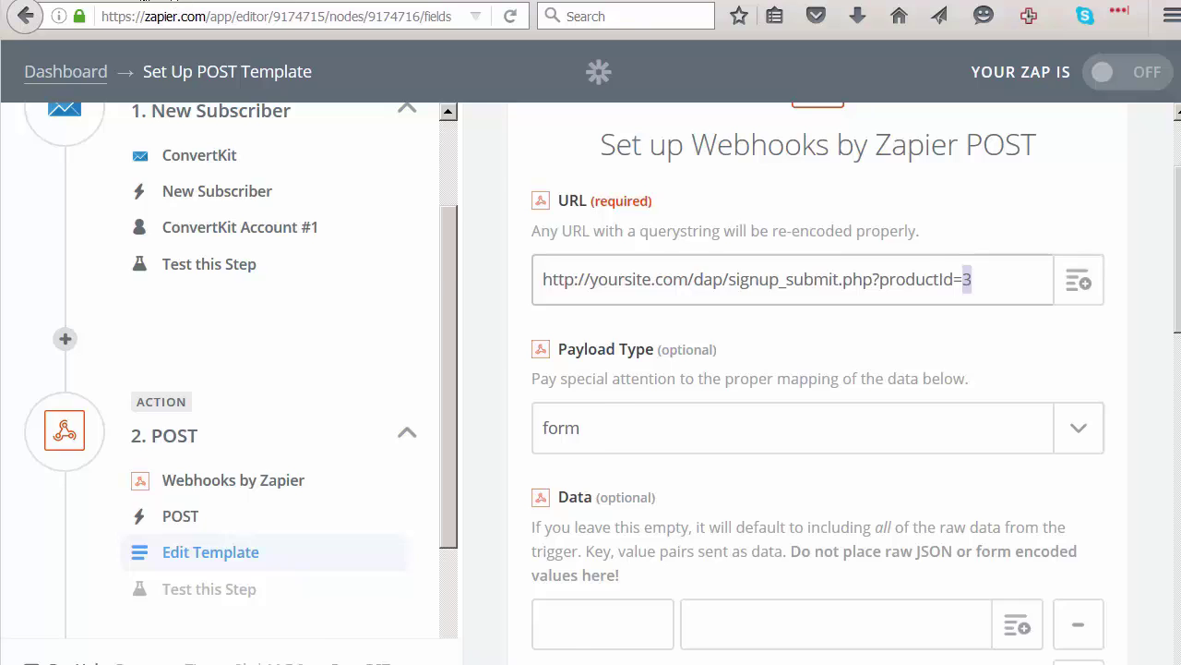
# Check the Free Membership product's Product Id in Digital Access Pass and return to the Zap in Zapier.
pyautogui.click(146, 2)
pyautogui.click(180, 233)
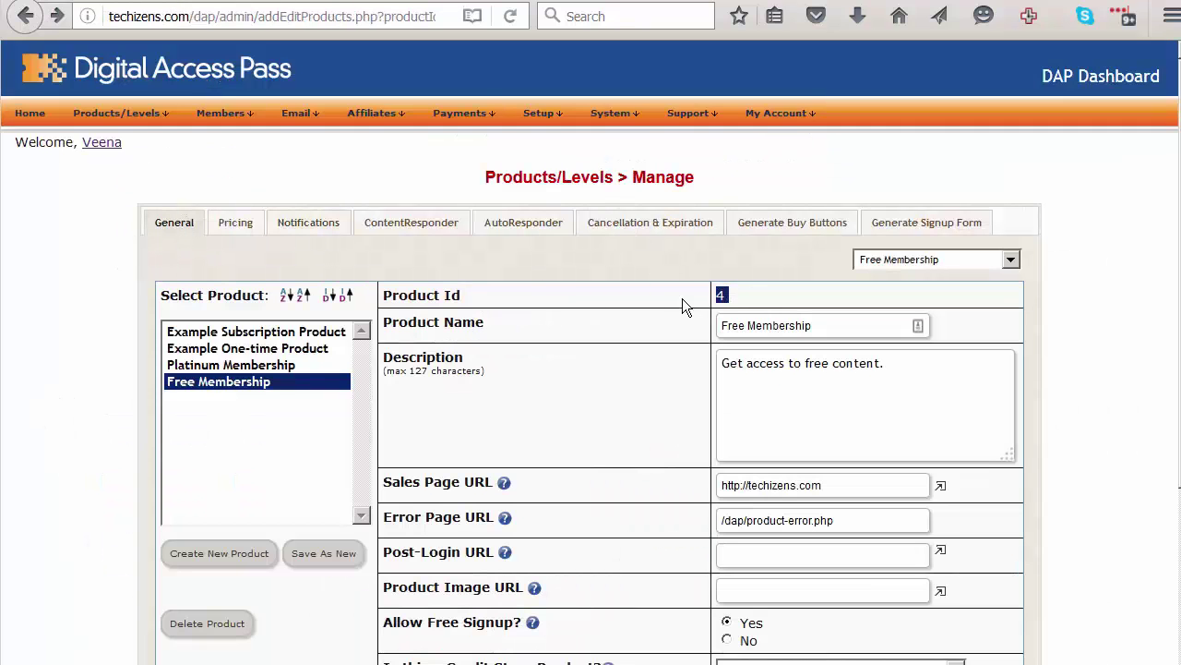
pyautogui.click(646, 8)
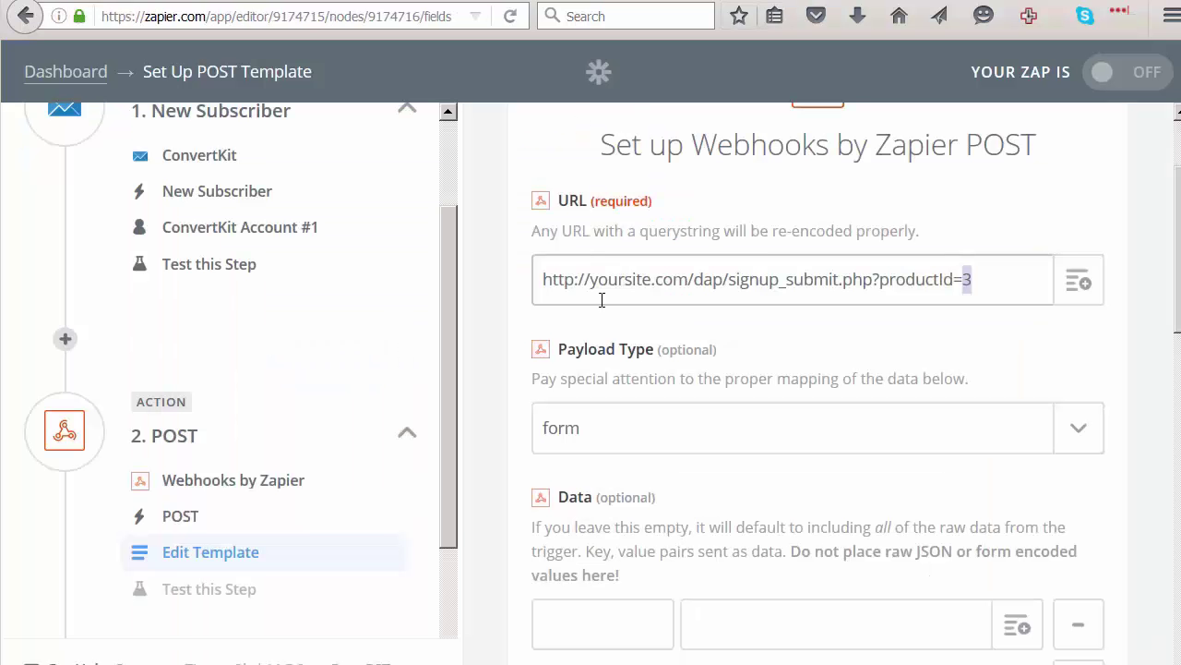
# Accept the POST template without filling its other optional fields, continue to the test step and check the URL's productId.
pyautogui.scroll(-8, 674, 483)
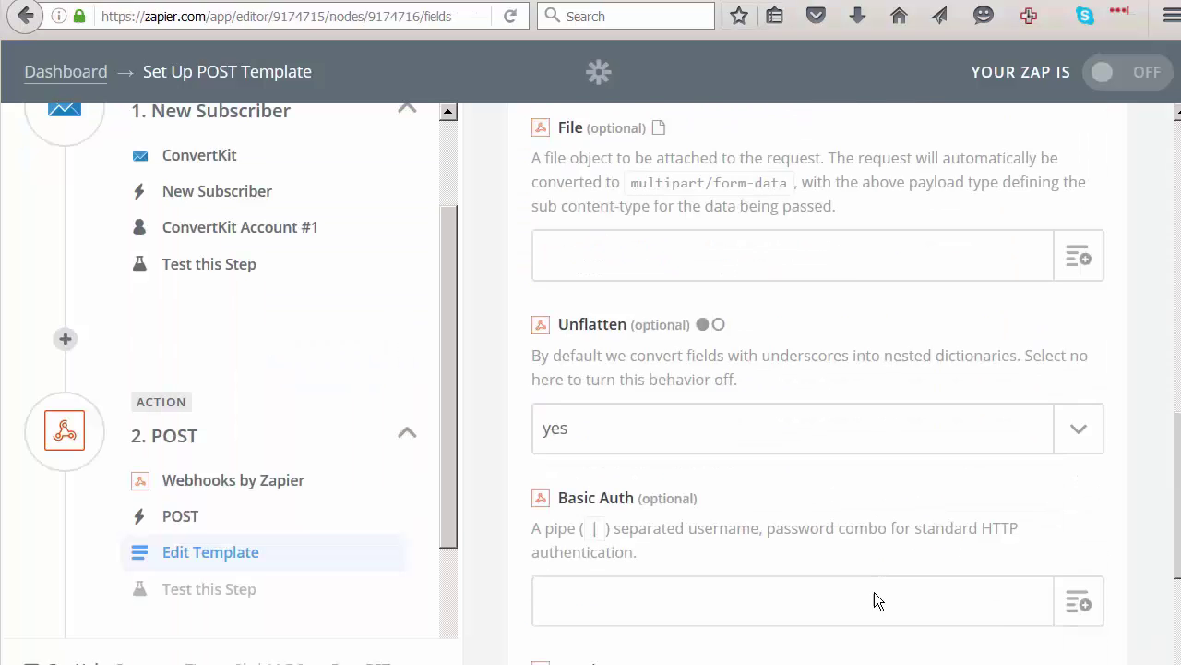
pyautogui.scroll(-3, 877, 600)
pyautogui.click(1047, 583)
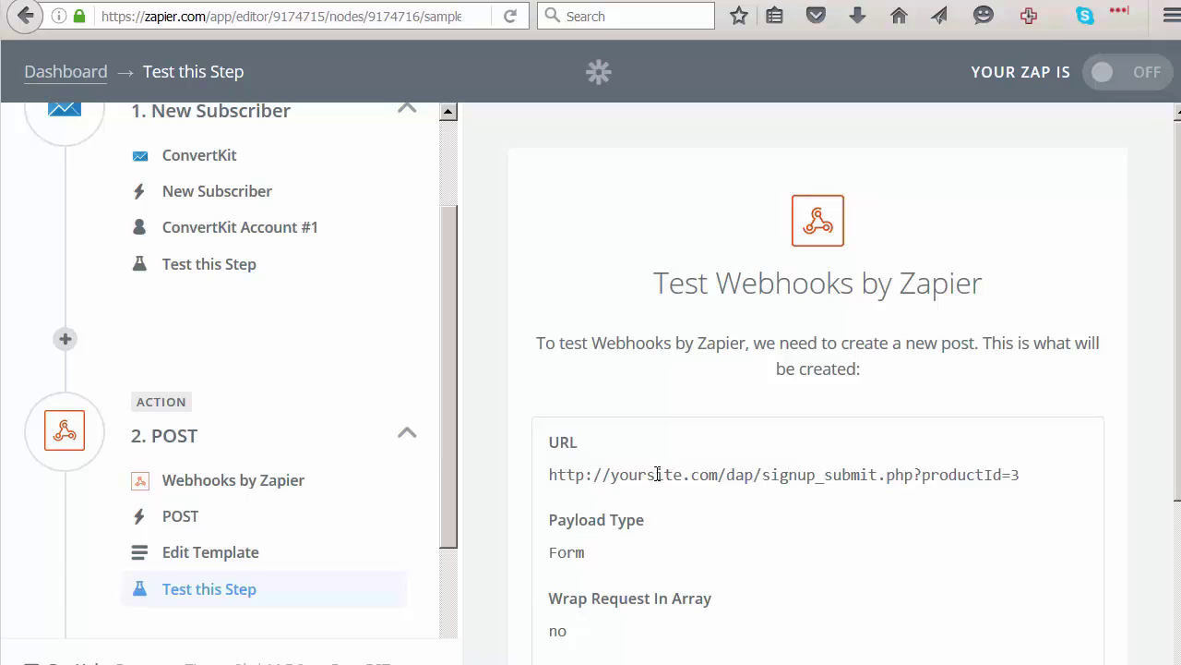
pyautogui.moveTo(1051, 482); pyautogui.dragTo(921, 478)
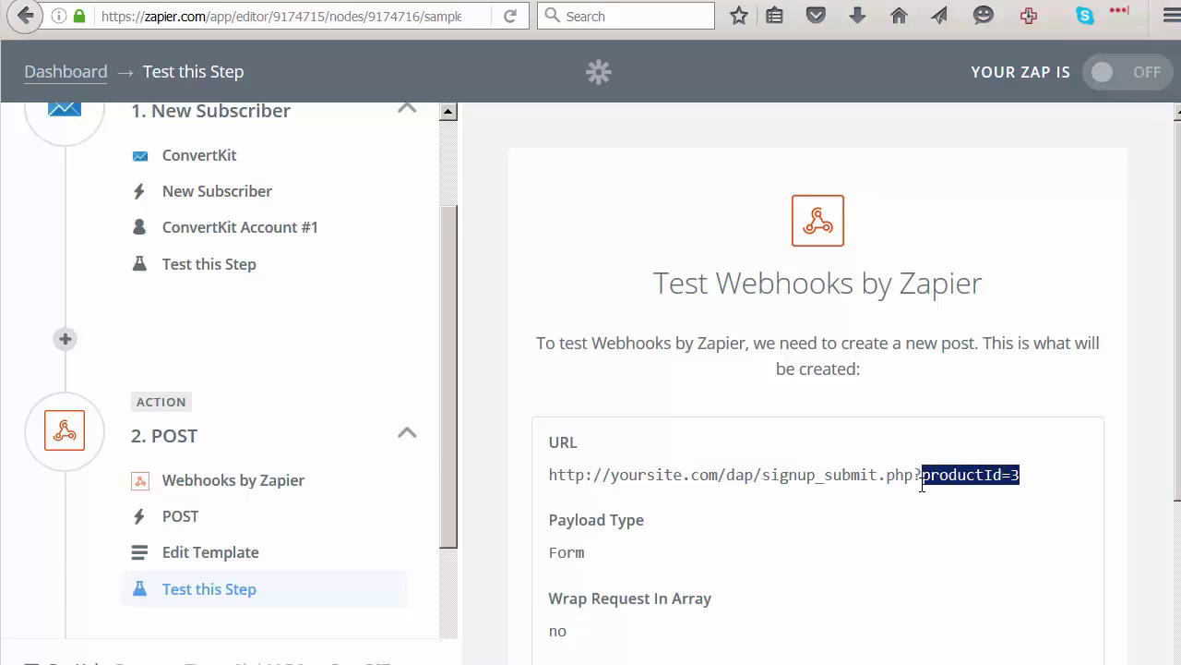